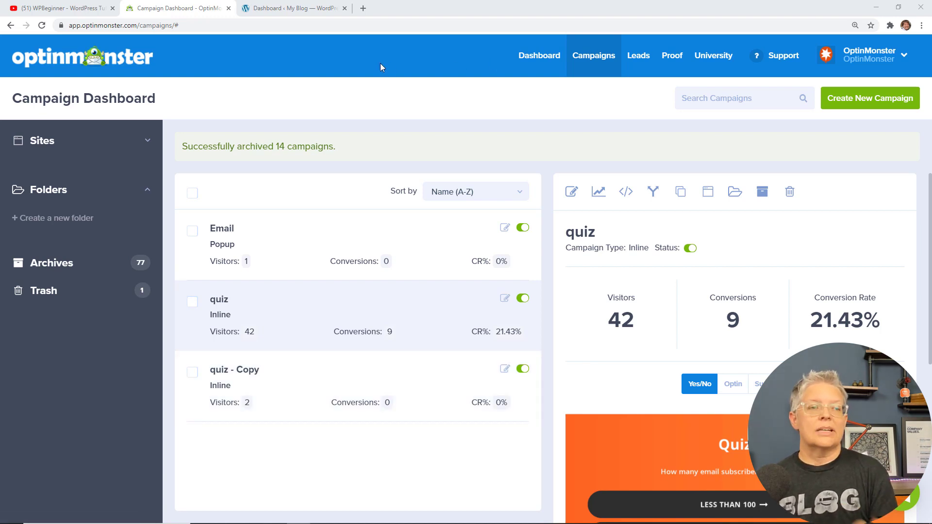
Step: View the optinmonster.com home page in a separate browser tab, and close that tab
left_click(363, 9)
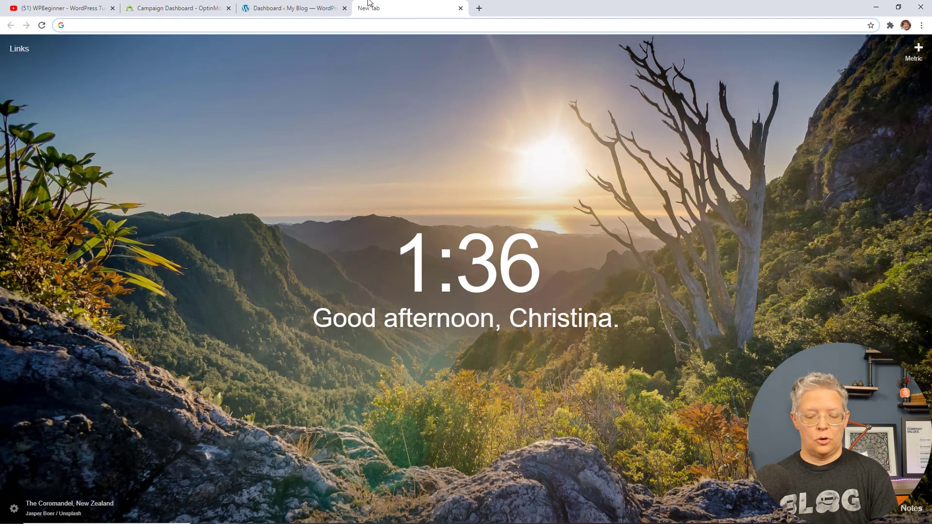
type("opt")
key("Return")
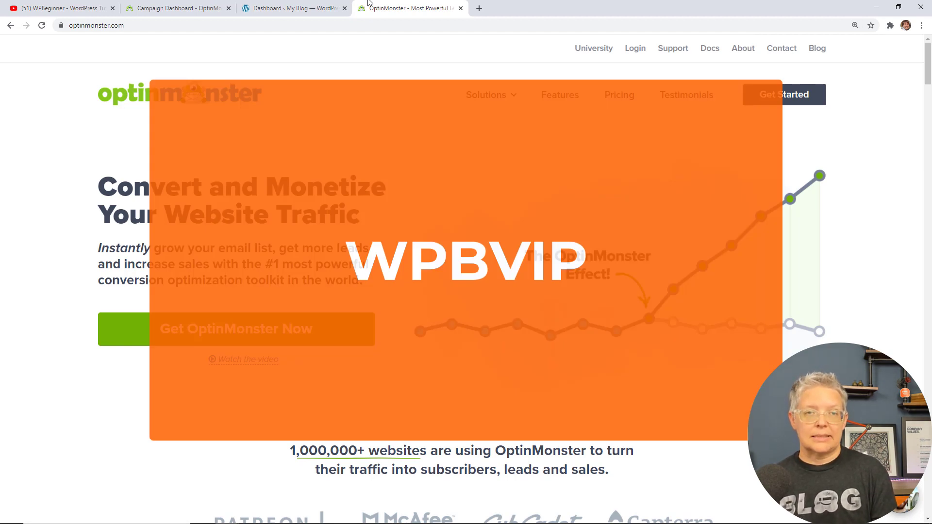
left_click(461, 8)
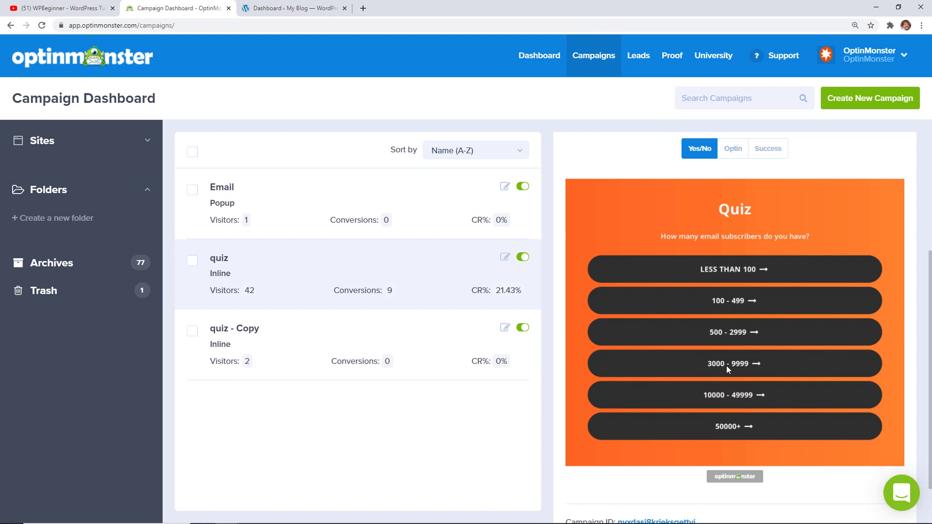
Step: Preview the Optin and Success views of the existing quiz campaign
left_click(733, 149)
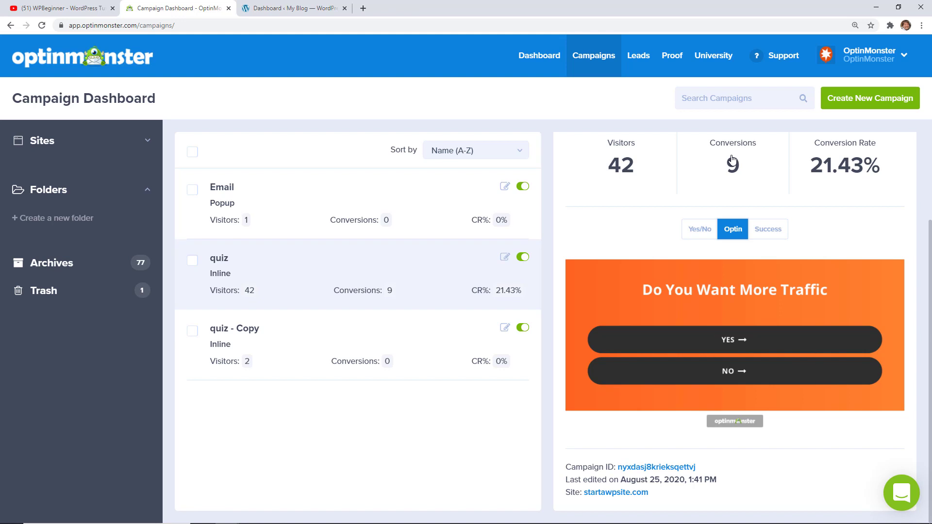
left_click(776, 237)
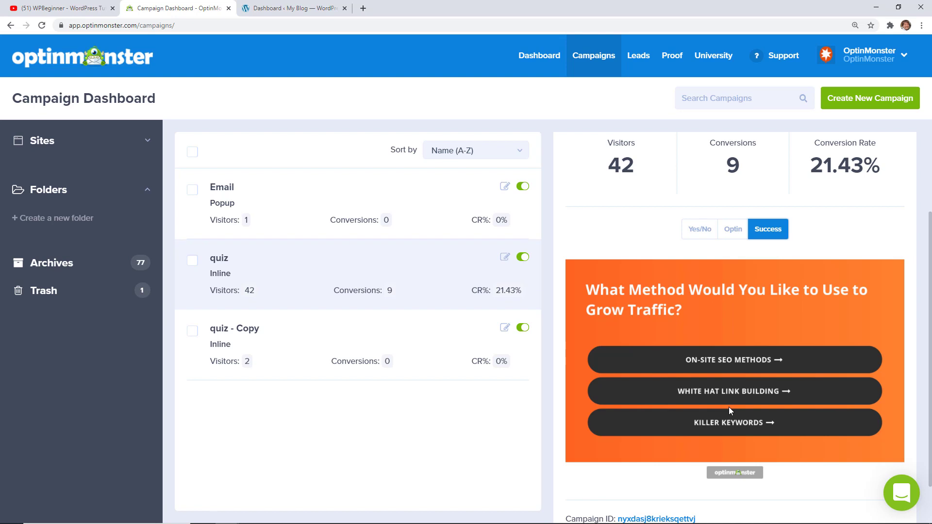
Step: Start a new campaign of the Inline type using the Report template
left_click(870, 99)
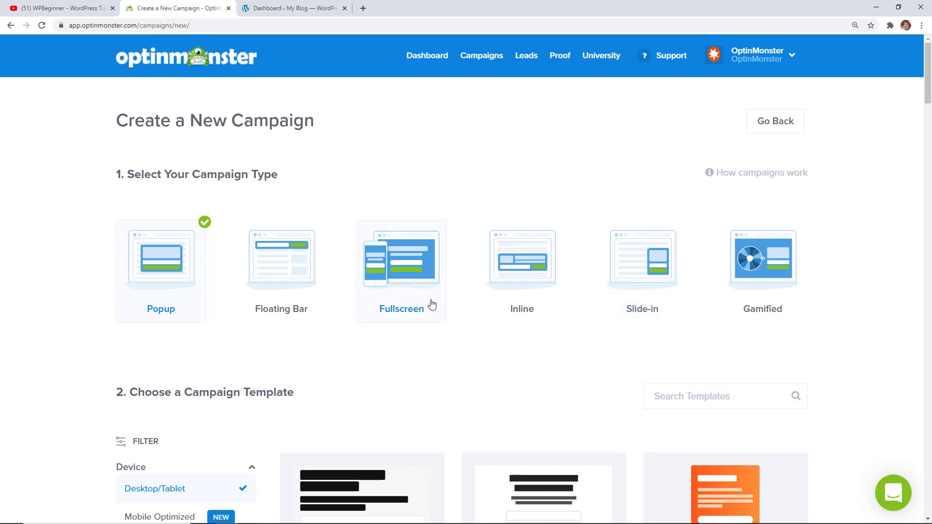
left_click(525, 283)
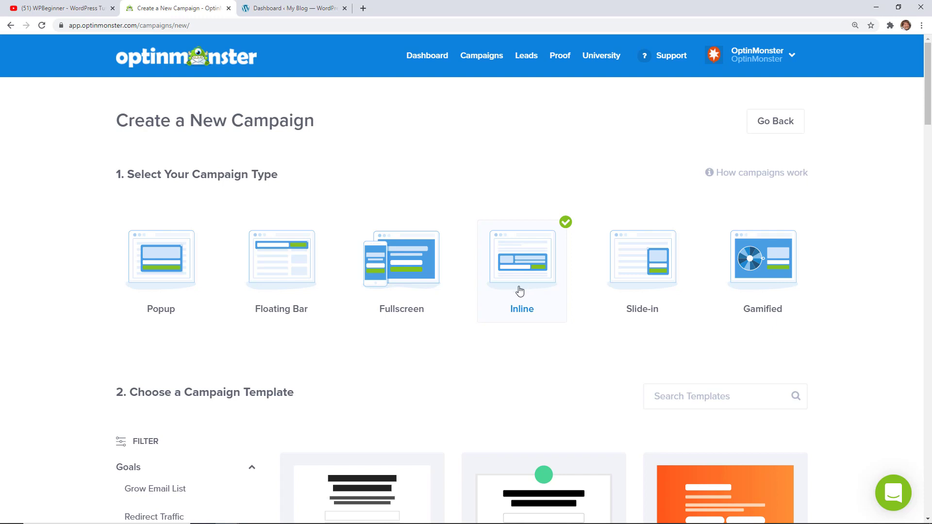
scroll(528, 241, "down", 1)
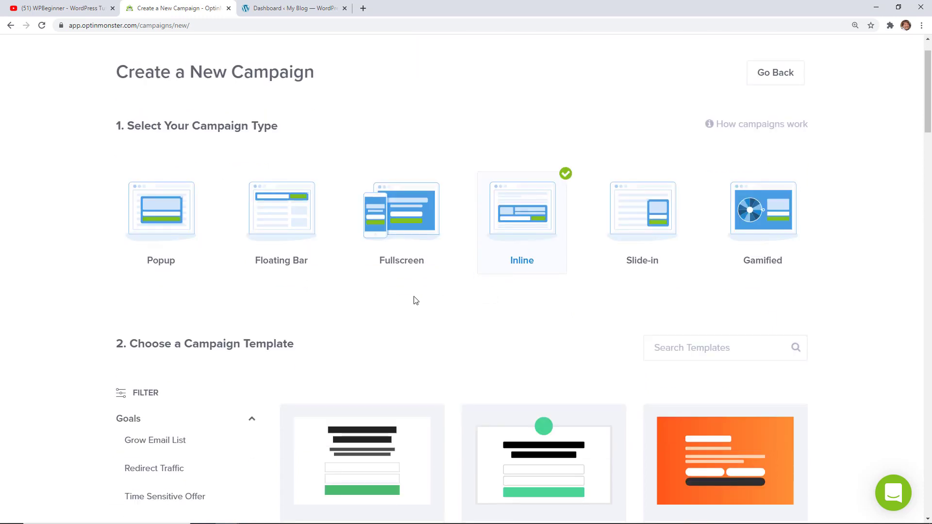
scroll(146, 347, "down", 5)
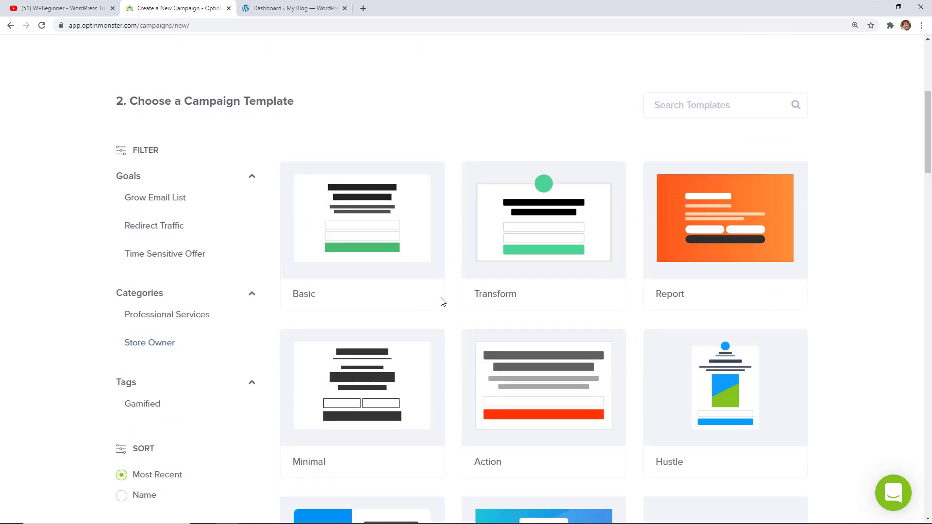
scroll(441, 302, "down", 2)
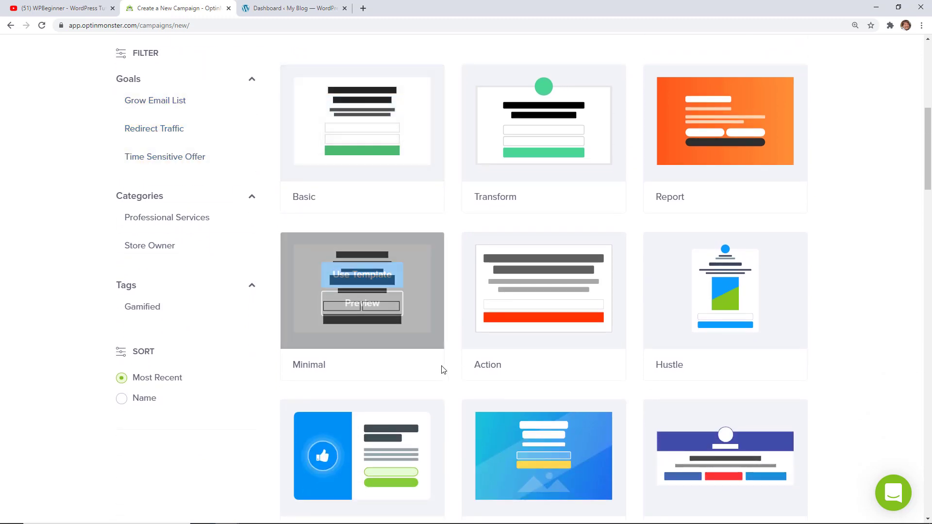
scroll(460, 409, "down", 2)
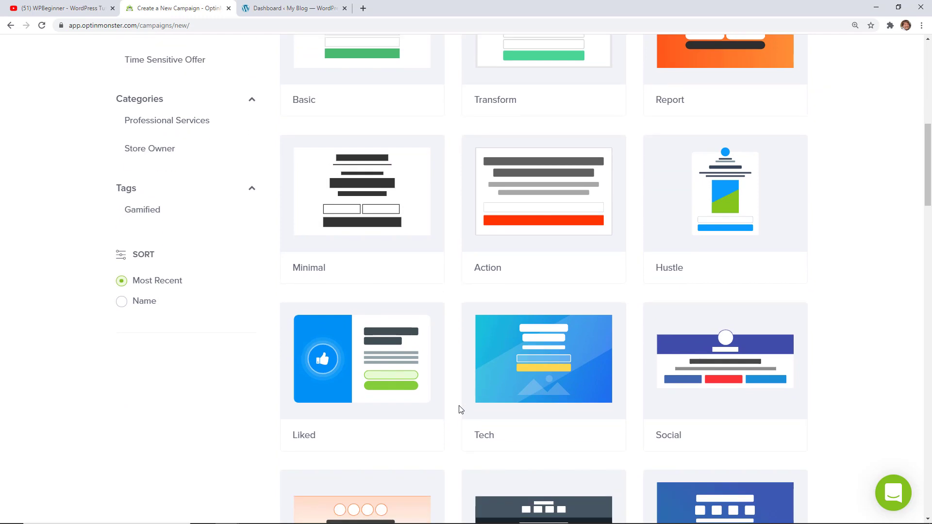
scroll(461, 410, "up", 2)
scroll(461, 410, "up", 1)
mouse_move(709, 206)
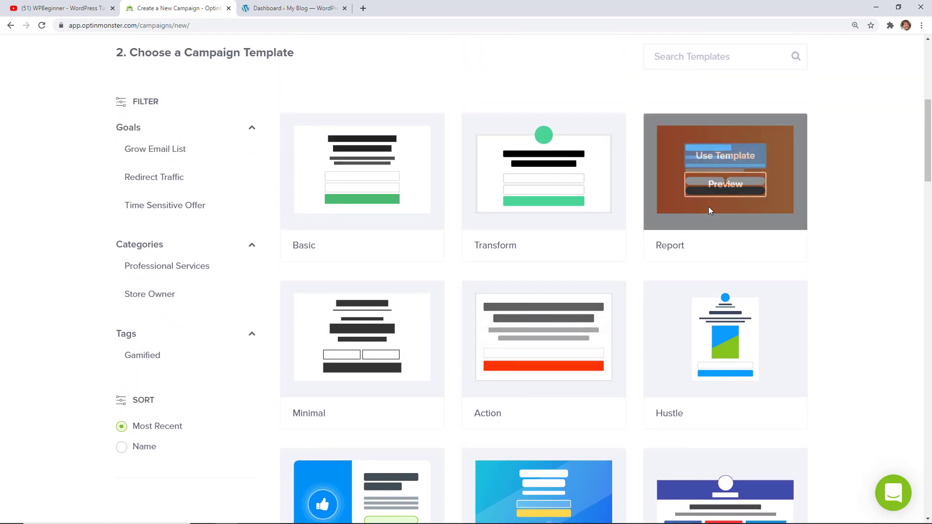
left_click(717, 155)
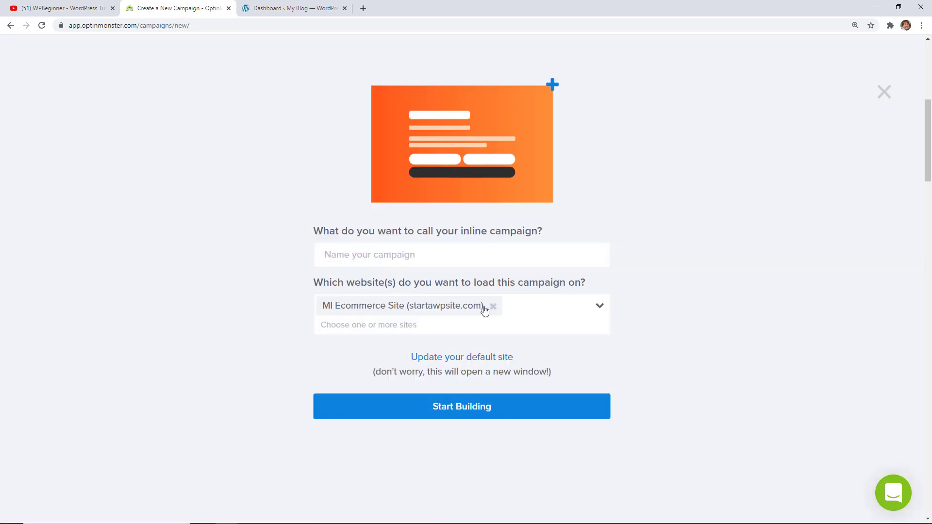
Step: Name the inline campaign "Quiz Email" and start building it for MI Ecommerce Site
left_click(445, 257)
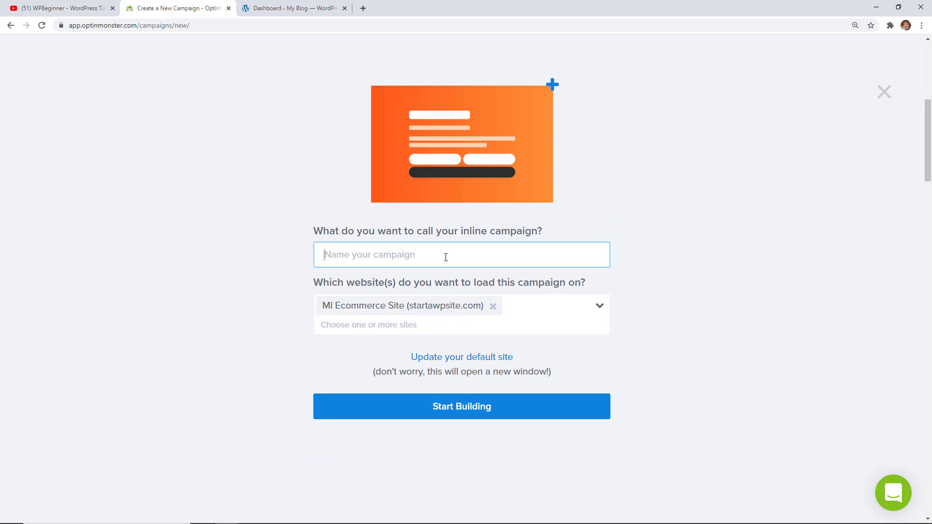
type("Quiz Email")
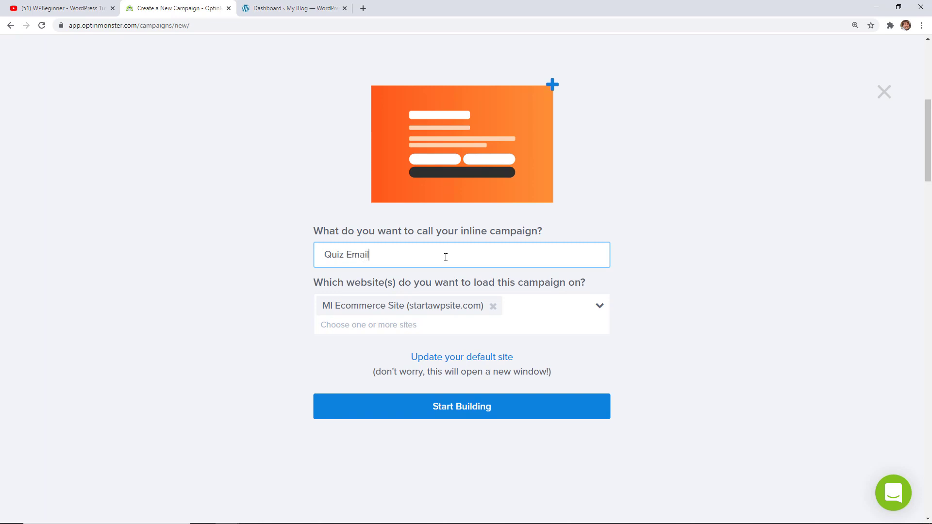
left_click(452, 408)
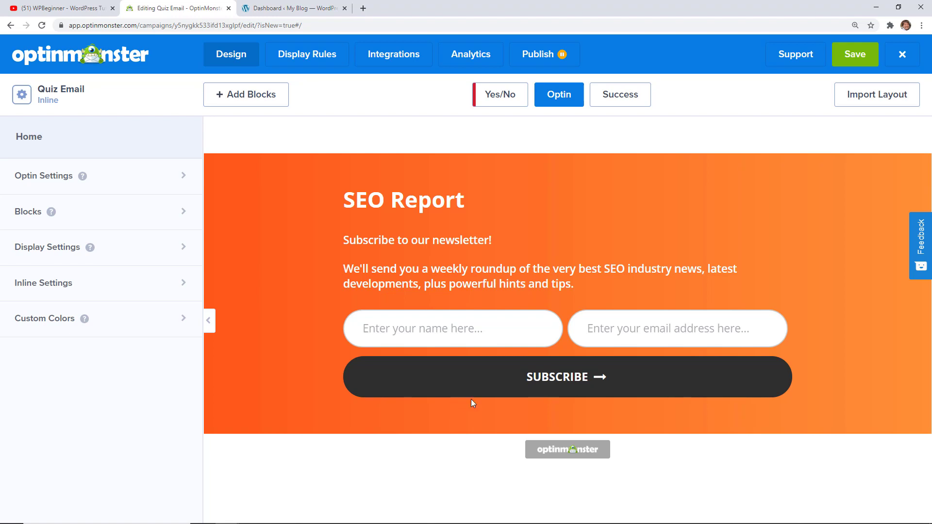
Step: Enable the Yes/No view for the Quiz Email campaign
left_click(503, 101)
left_click(501, 102)
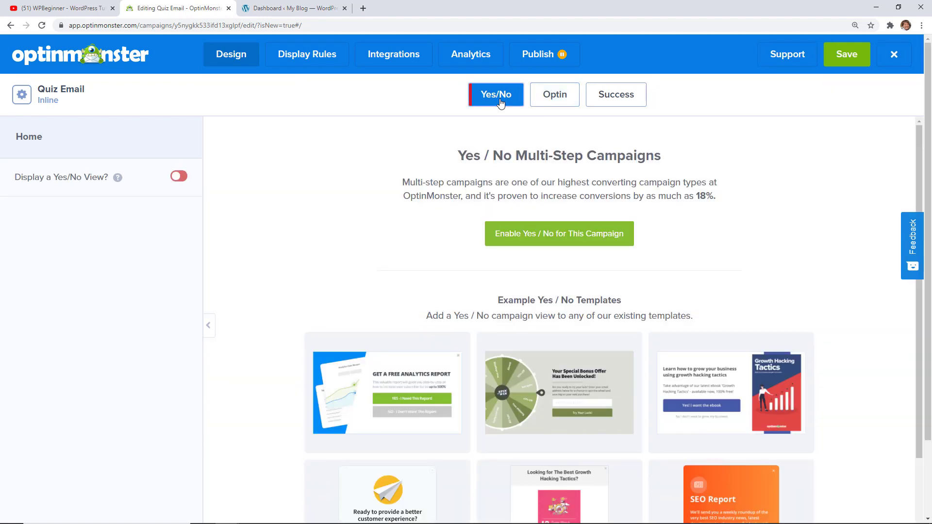
left_click(544, 234)
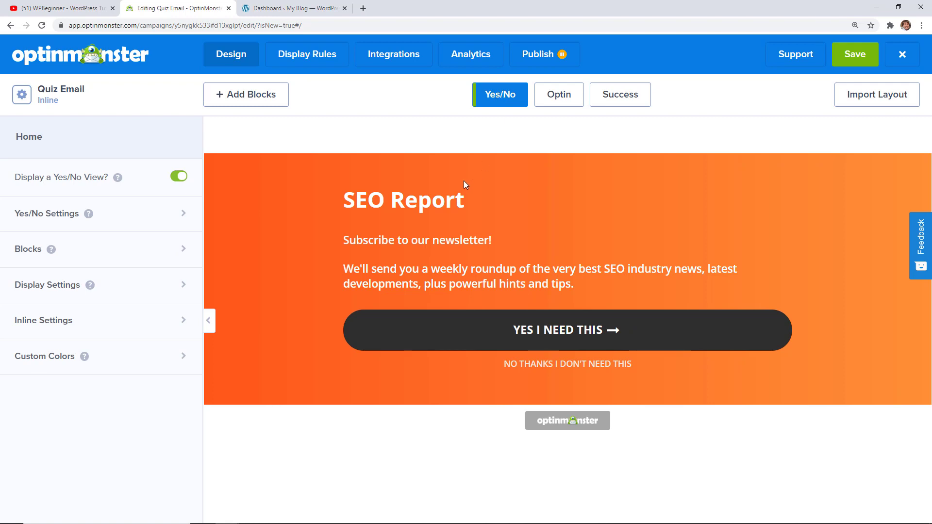
Step: Replace the SEO Report heading with "How Many Email Subscribers Do You Have?"
left_click_drag(465, 184, 349, 208)
type("How Many Email Subscribers t")
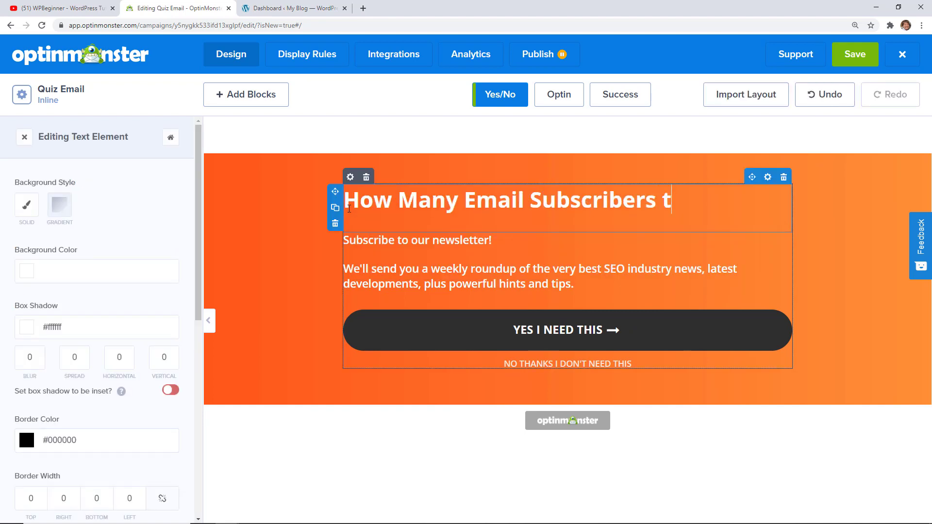
key("BackSpace")
type("Do You Have?")
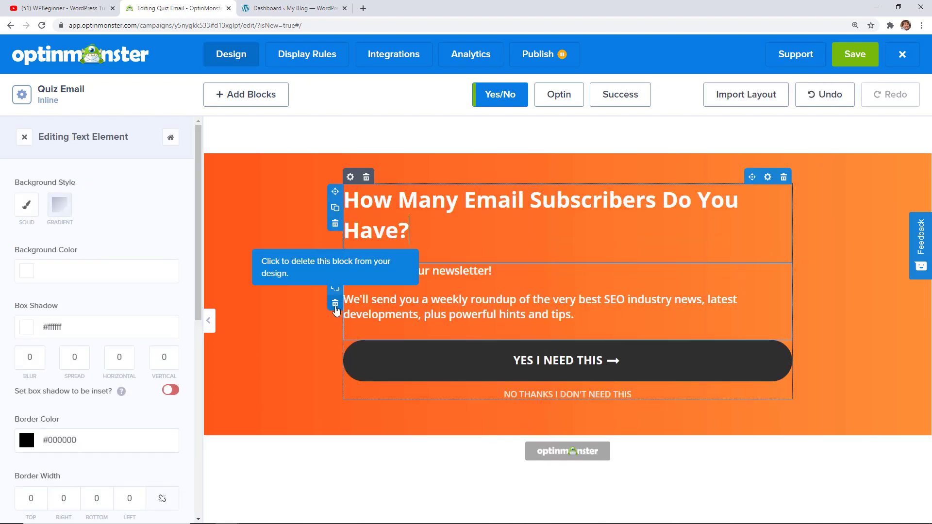
Step: Delete the newsletter text block and center the question heading
left_click(335, 303)
left_click(549, 316)
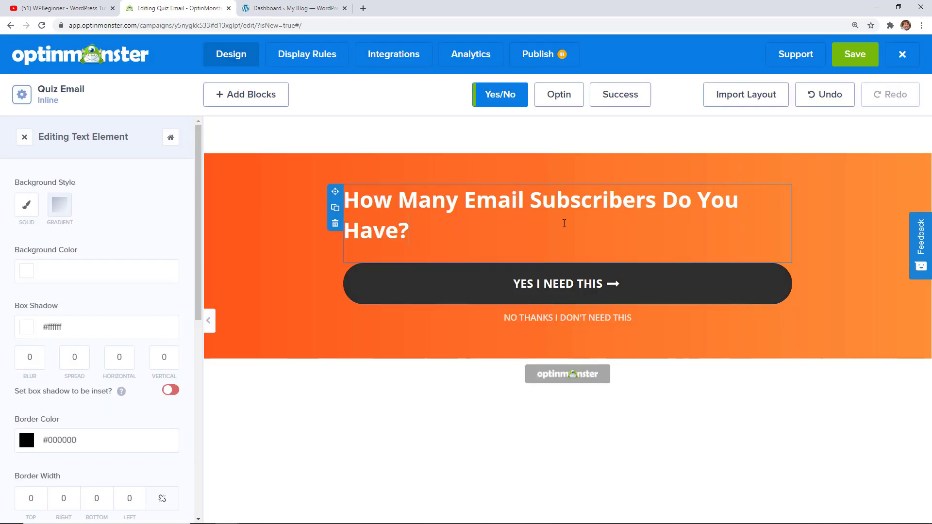
left_click(565, 223)
key("ctrl+a")
Step: Delete the Yes/No button element below the question heading
left_click(442, 295)
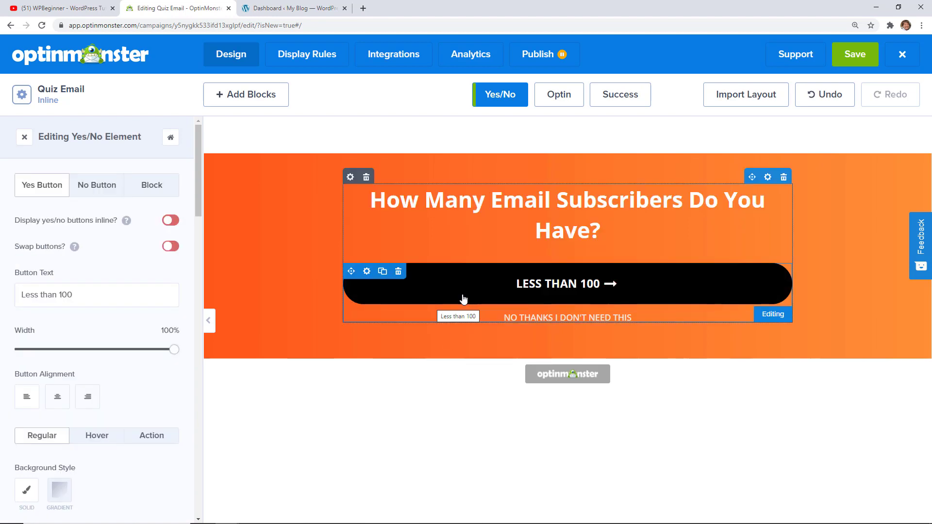
left_click(395, 273)
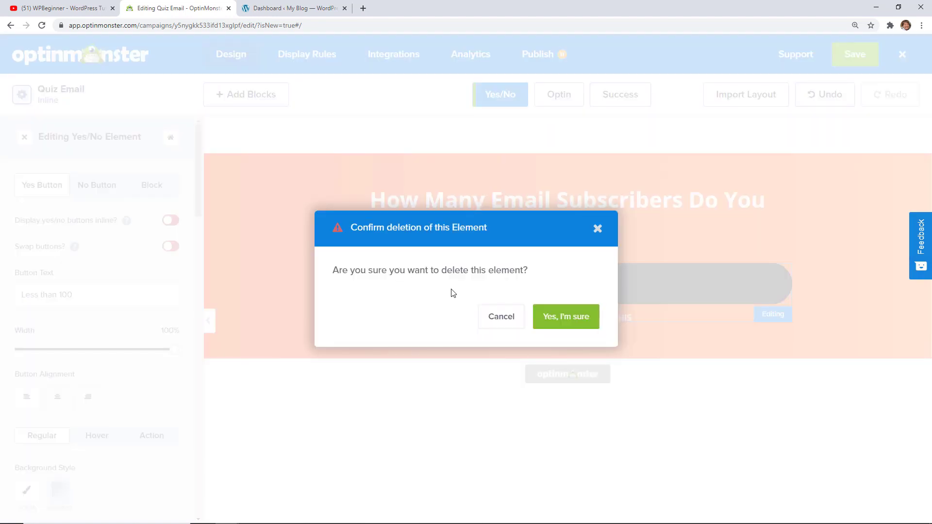
left_click(555, 318)
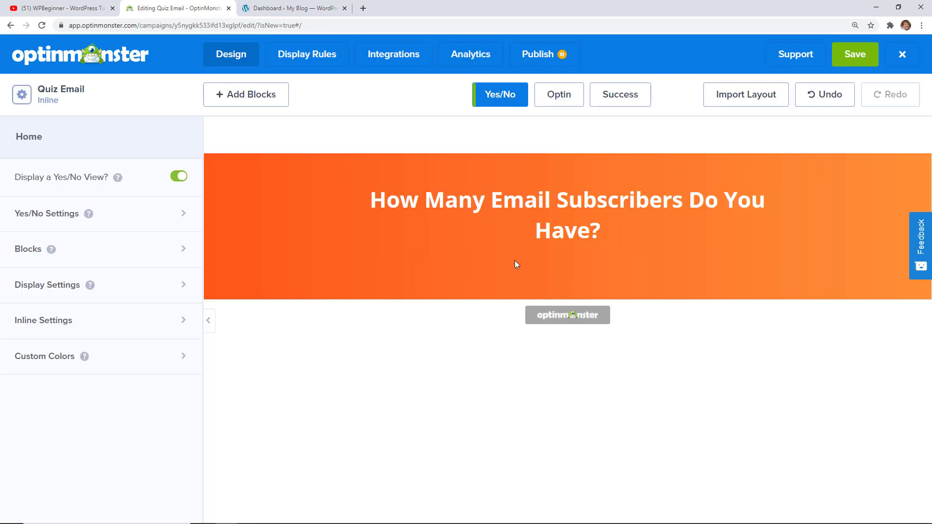
Step: Add a Button block below the heading and label it "Less than 100"
left_click(101, 250)
scroll(105, 252, "down", 5)
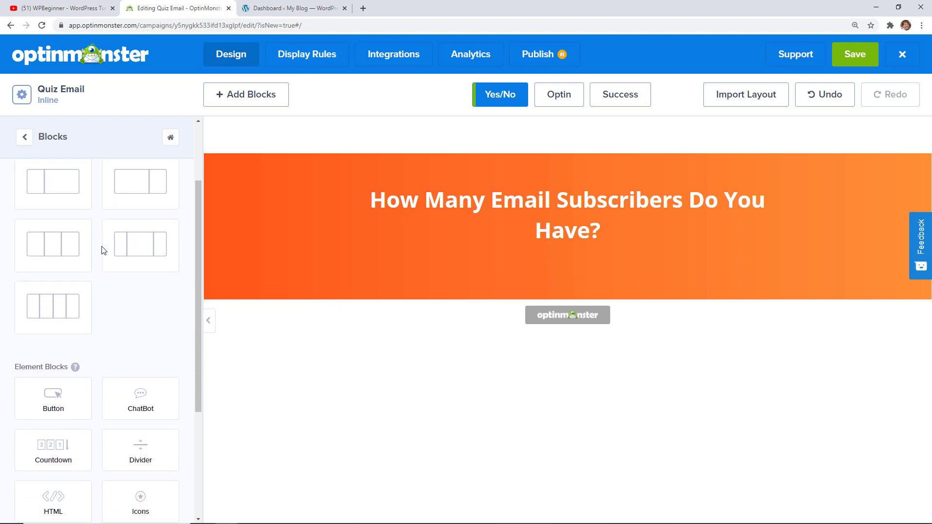
left_click_drag(54, 257, 509, 263)
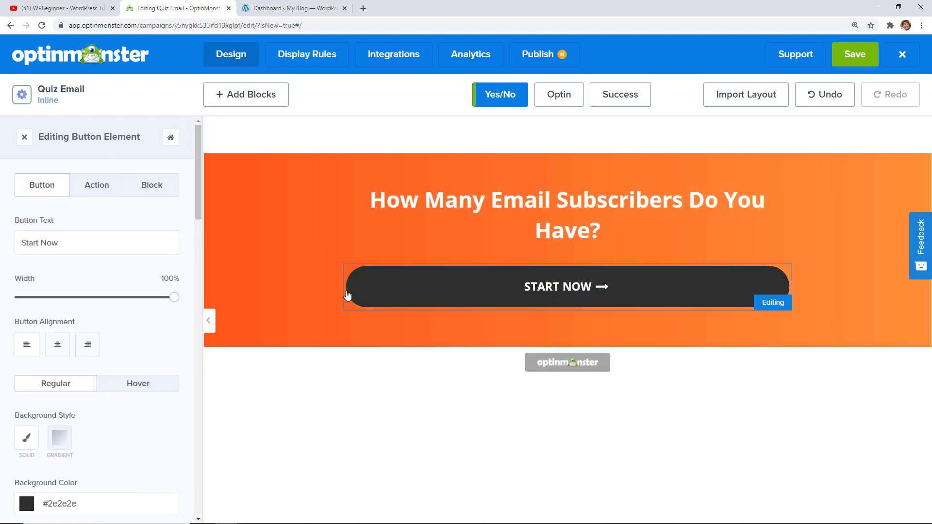
triple_click(16, 245)
type("Less than 100")
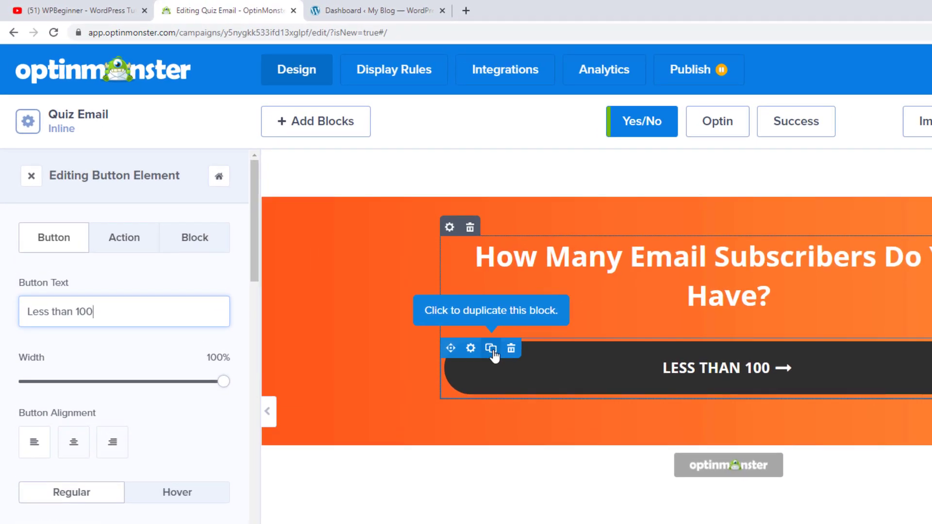
Step: Duplicate the answer button to add options labelled "100-499" and "500-2999"
left_click(491, 349)
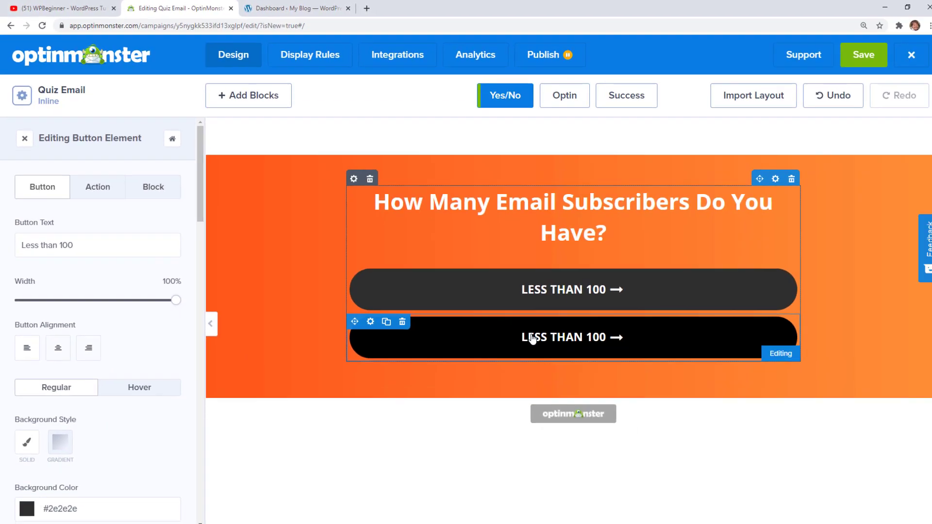
triple_click(19, 311)
type("100-499")
left_click(382, 318)
triple_click(87, 248)
type("500-2999")
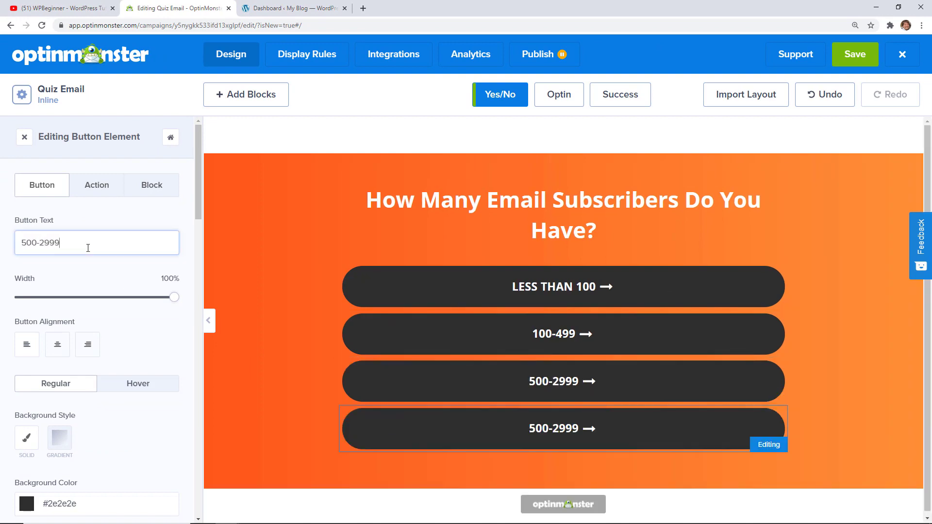
left_click_drag(88, 248, 8, 250)
type("3000-9999")
left_click(379, 403)
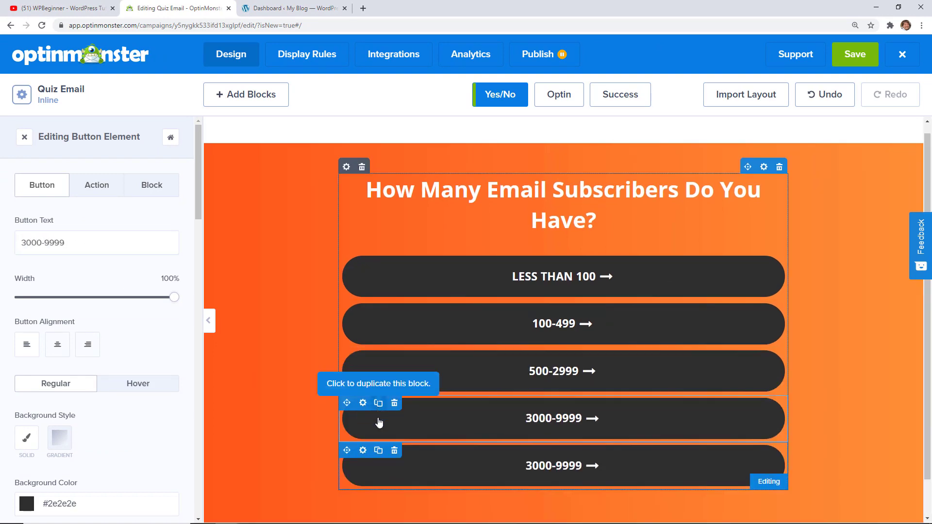
left_click_drag(73, 246, 9, 244)
type("10000-49999")
left_click(379, 408)
left_click_drag(73, 245, 8, 243)
type("50000+")
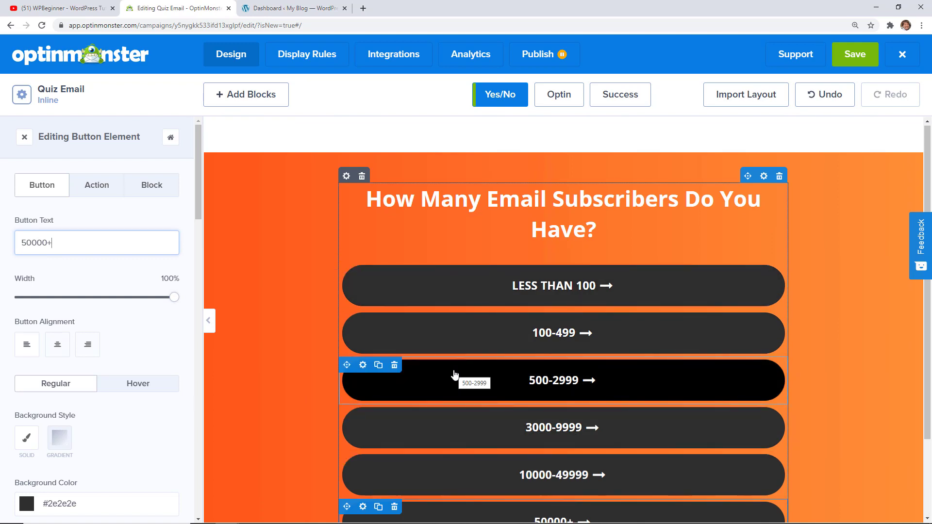
Step: Open the "Less than 100" button for editing and save the campaign
scroll(454, 374, "down", 1)
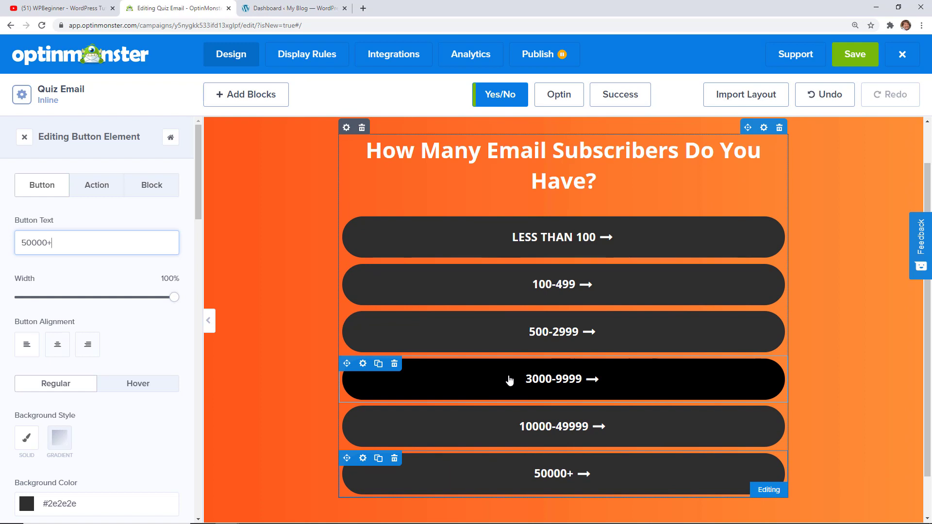
left_click(585, 239)
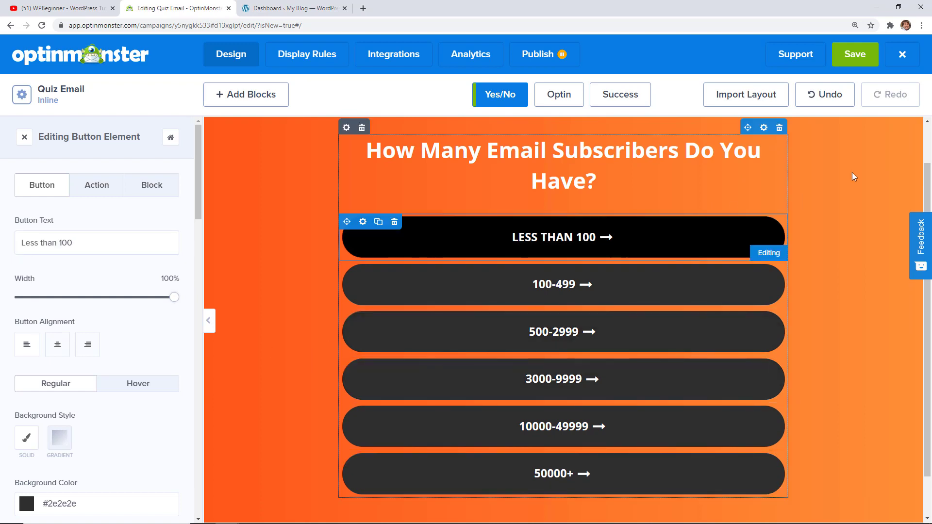
left_click(867, 51)
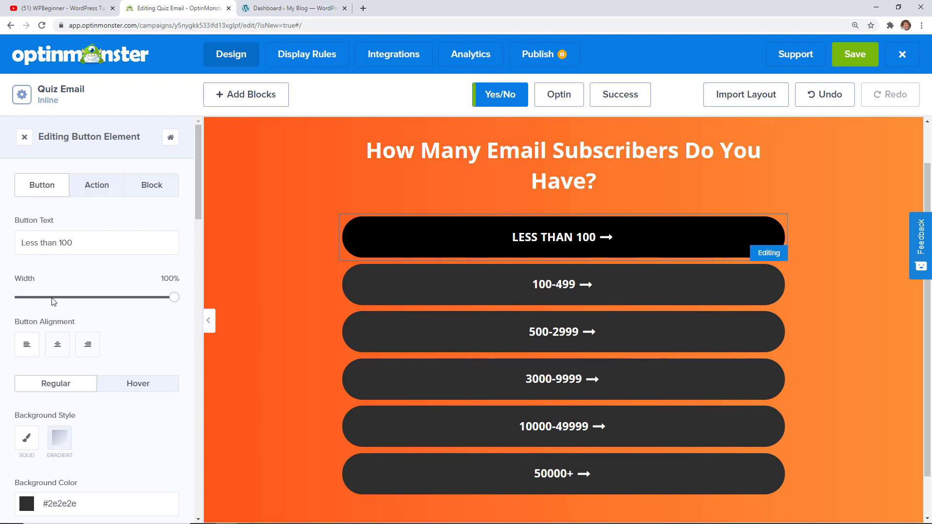
scroll(94, 387, "down", 2)
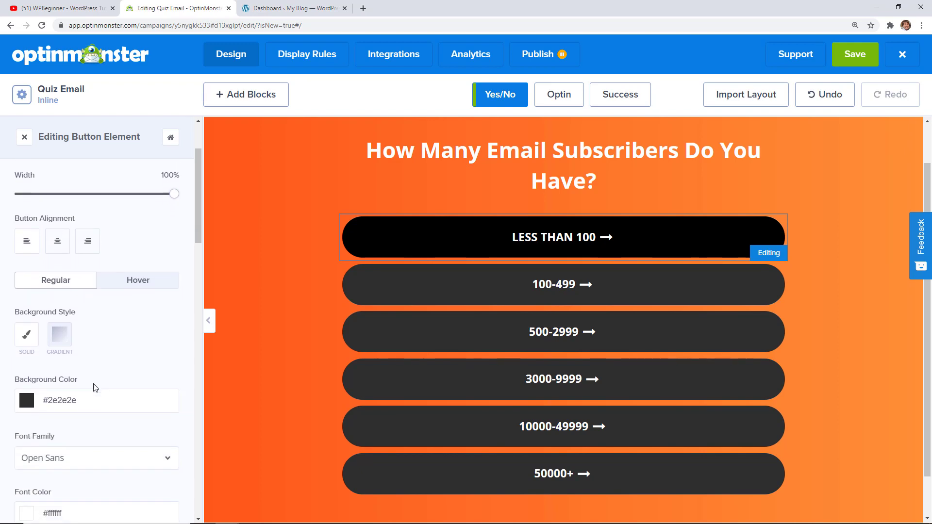
Step: Look through the "Less than 100" button's styling options and open its click action settings
scroll(93, 387, "down", 3)
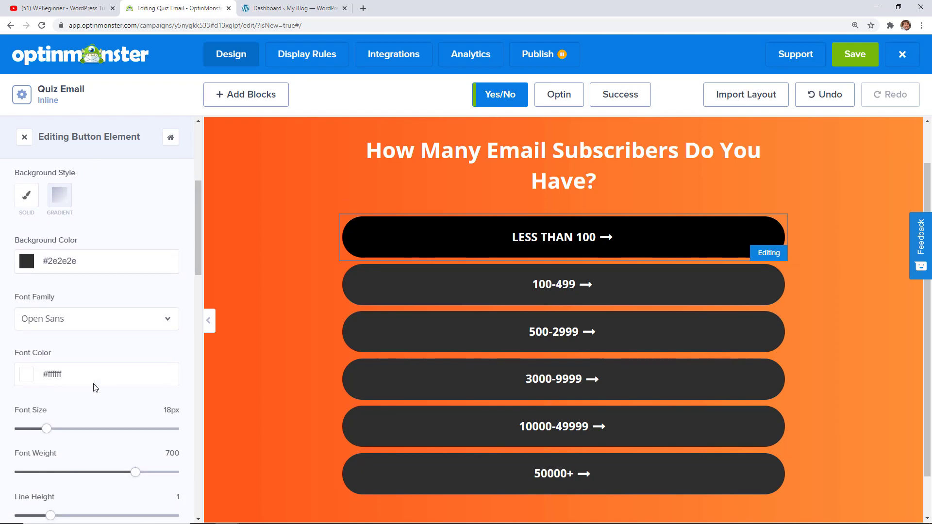
scroll(93, 387, "down", 2)
scroll(95, 384, "up", 7)
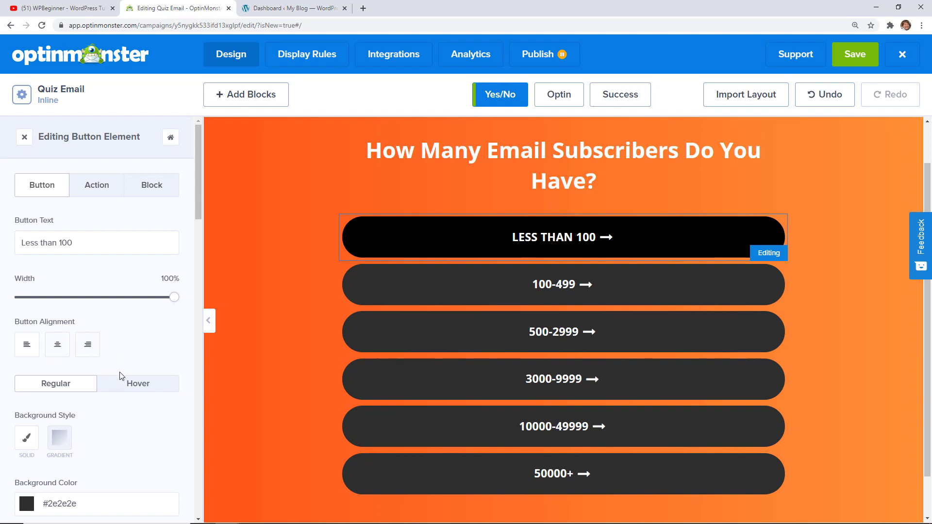
left_click(104, 195)
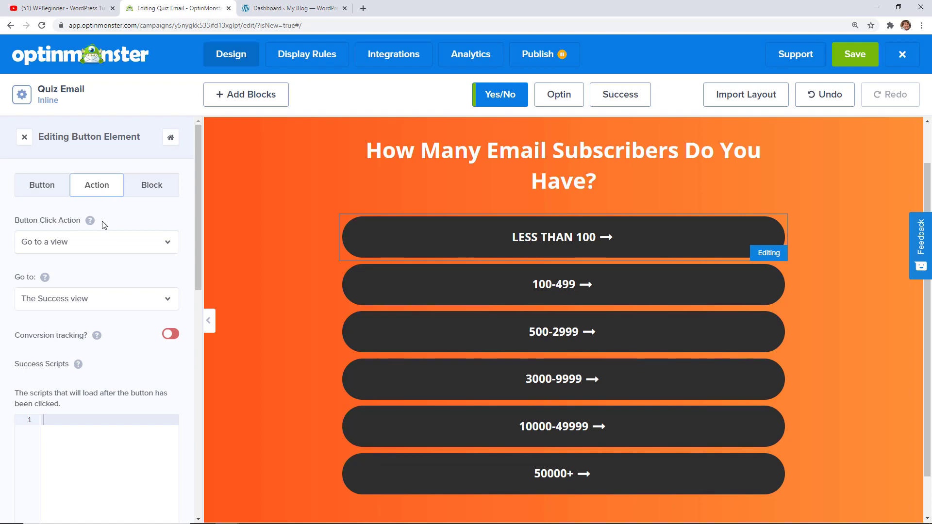
Step: Try the "Redirect to a url" and "Click to call" actions on the "Less than 100" button, and return it to "Go to a view"
left_click(100, 244)
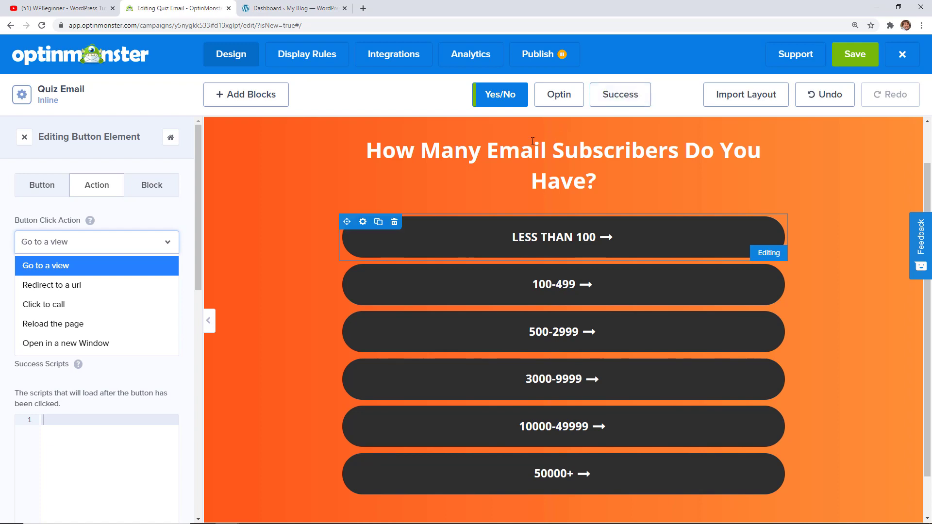
left_click(74, 286)
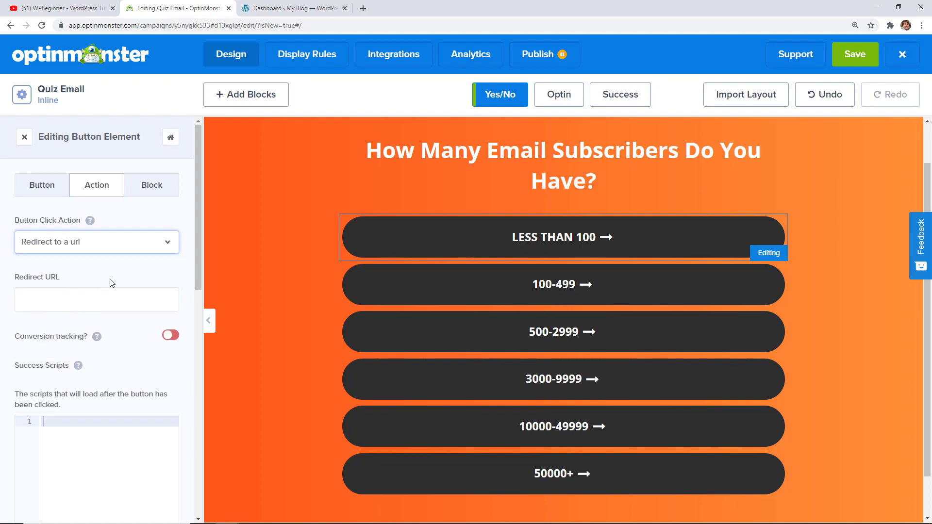
left_click(111, 245)
left_click(54, 305)
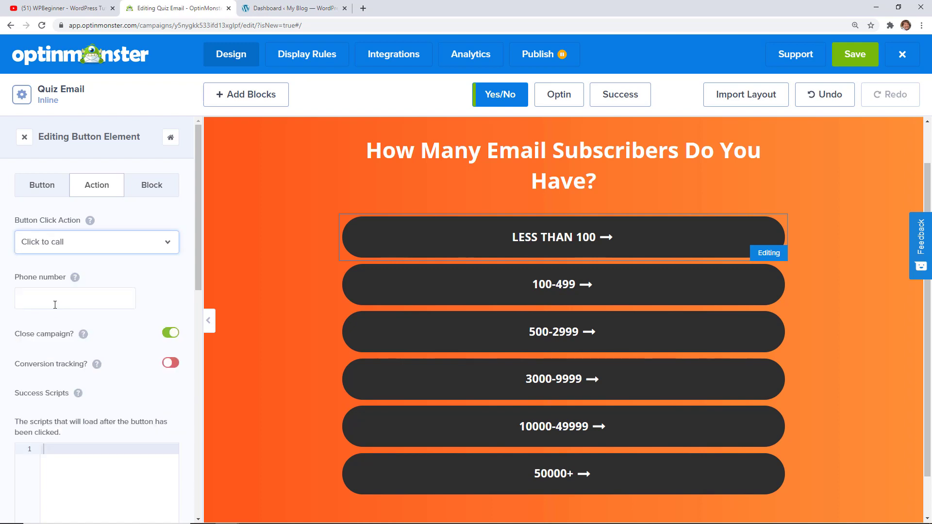
left_click(87, 245)
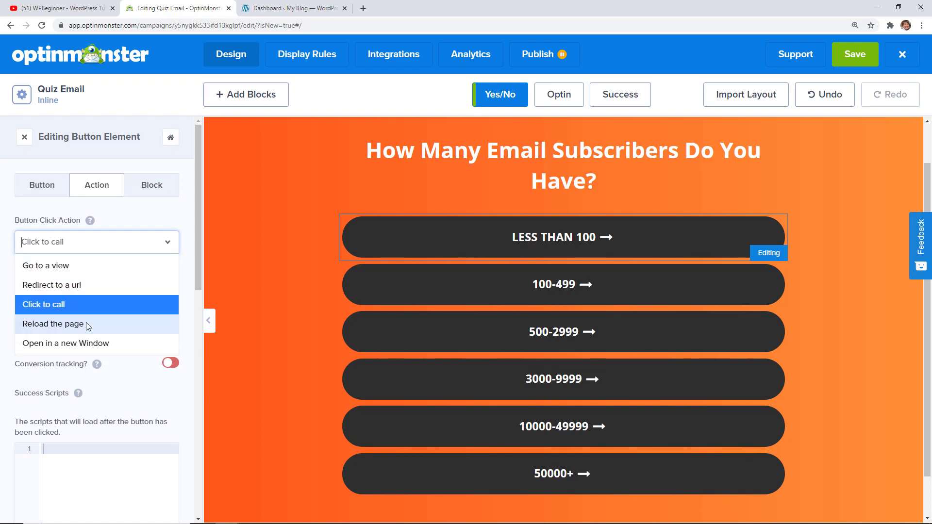
left_click(99, 270)
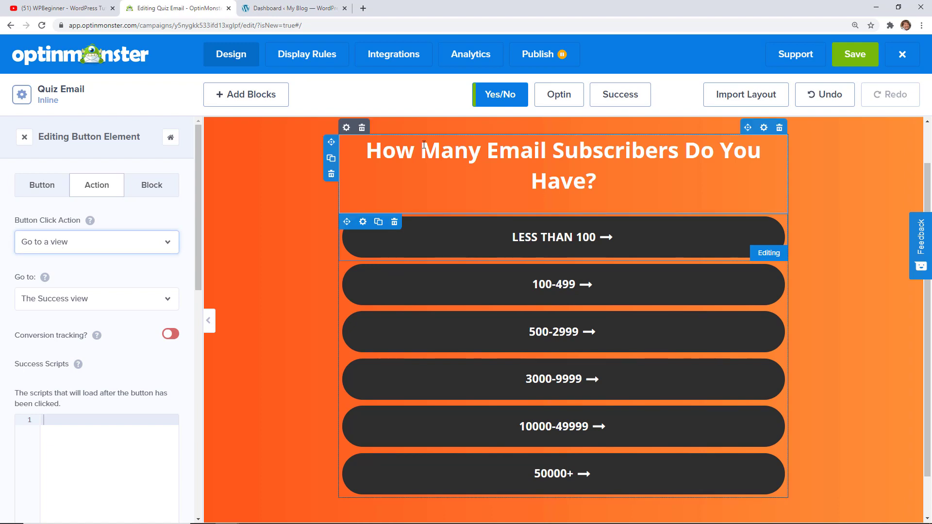
Step: Set the "Less than 100" and "100-499" buttons to go to the Optin view
left_click(60, 302)
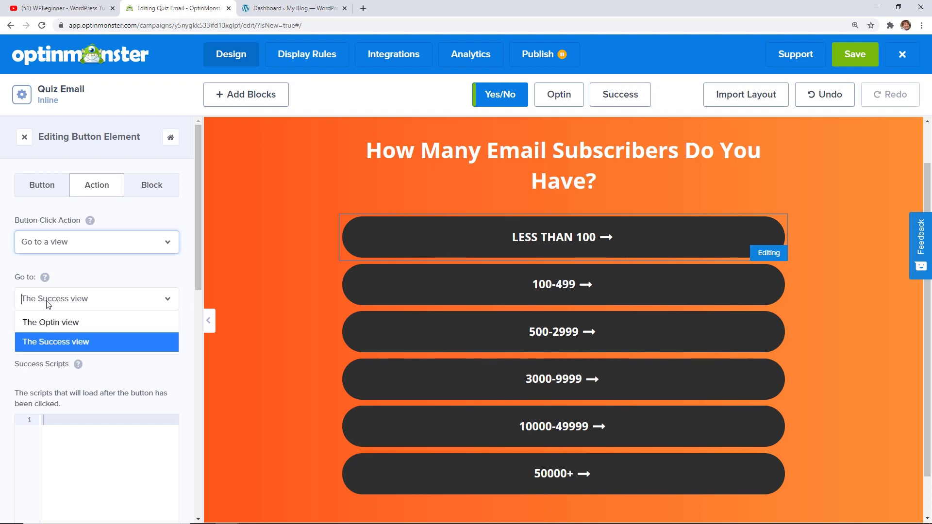
left_click(61, 315)
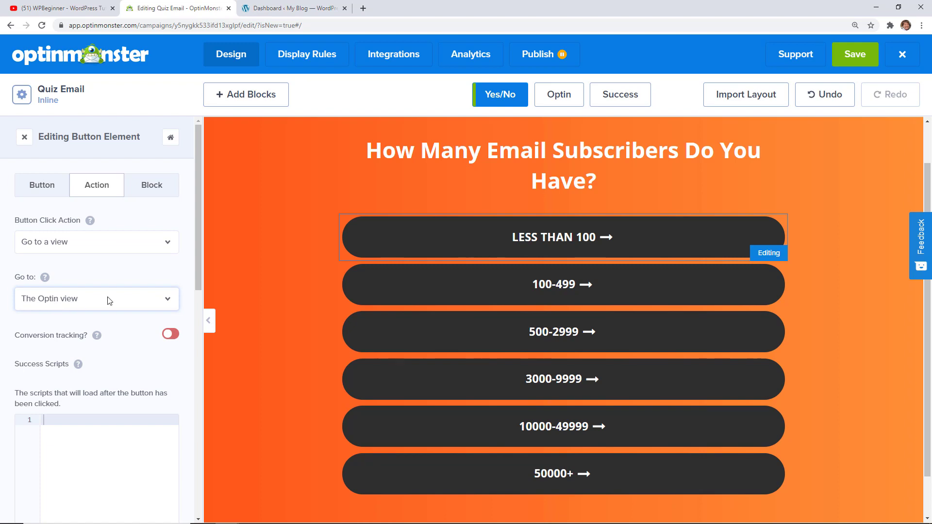
left_click(398, 297)
left_click(90, 191)
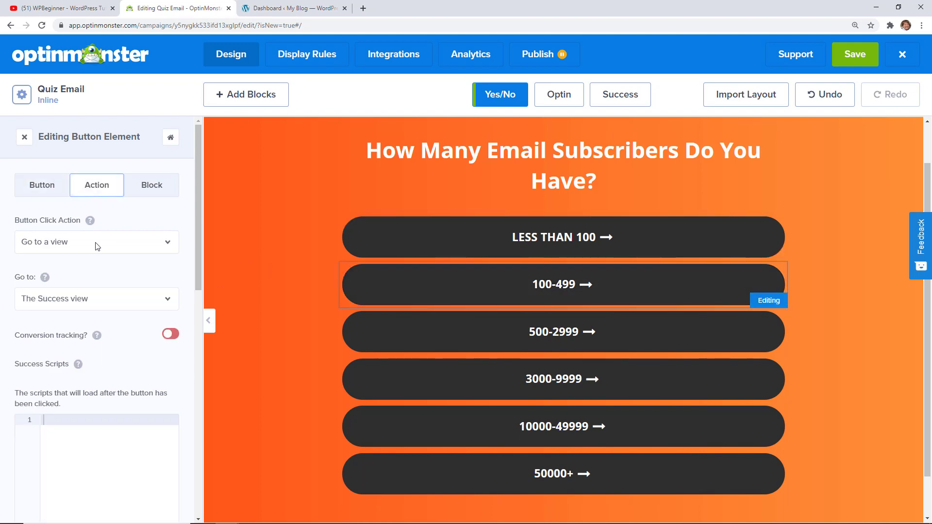
left_click(85, 299)
left_click(86, 315)
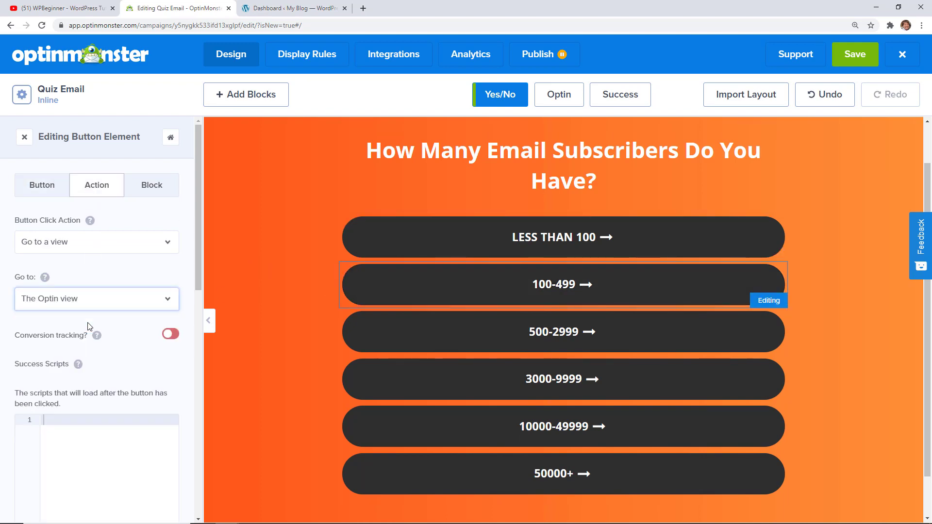
Step: Make the "500-2999" and "3000-9999" buttons go to the Optin view
left_click(354, 325)
left_click(97, 192)
left_click(86, 299)
left_click(60, 323)
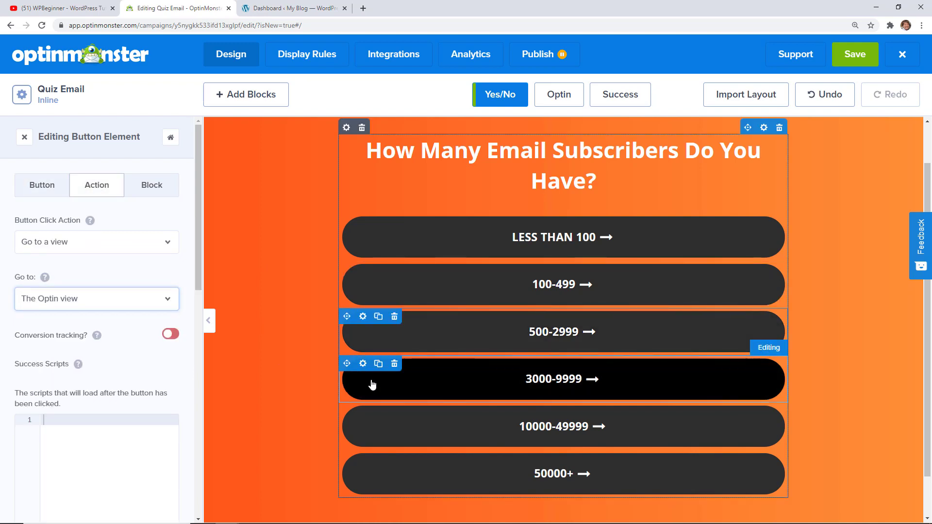
left_click(370, 381)
left_click(85, 299)
left_click(77, 322)
left_click(428, 432)
left_click(97, 185)
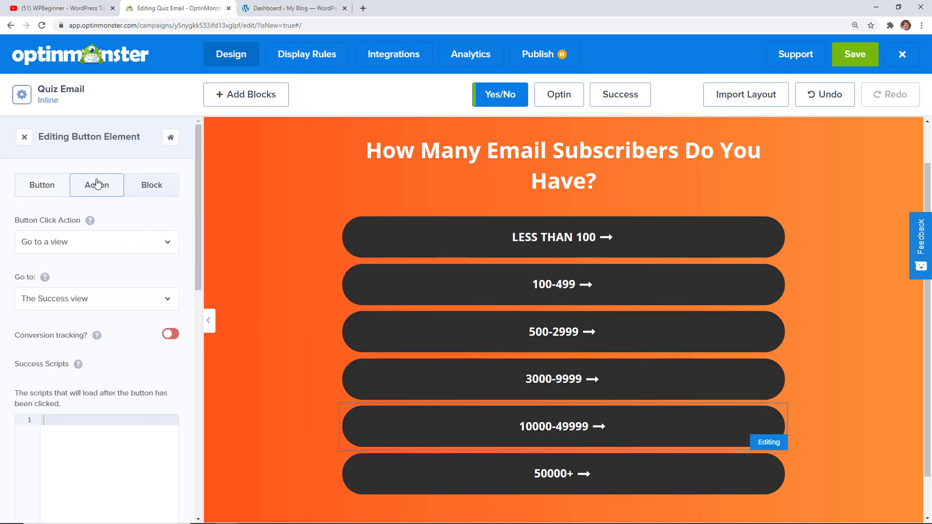
left_click(86, 298)
left_click(68, 323)
left_click(362, 459)
left_click(97, 185)
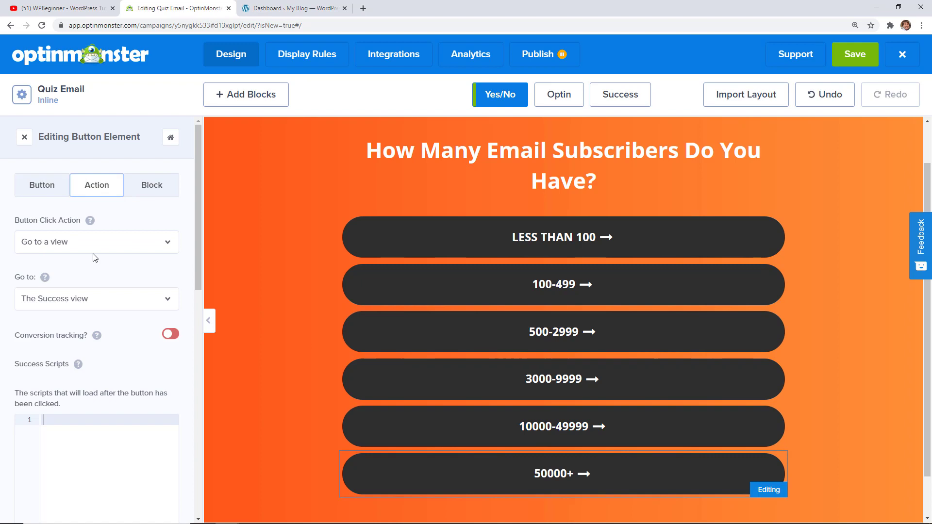
left_click(75, 305)
left_click(73, 322)
left_click(287, 294)
scroll(293, 297, "down", 1)
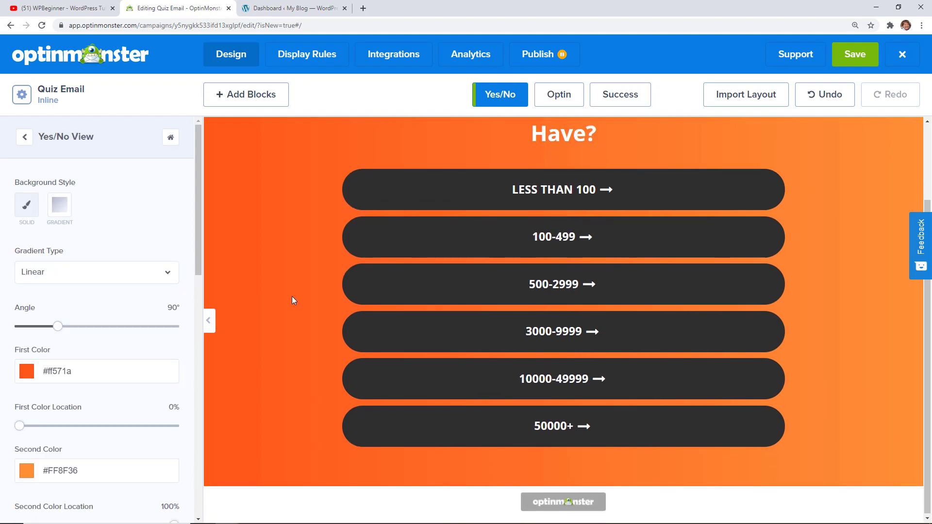
scroll(294, 294, "up", 2)
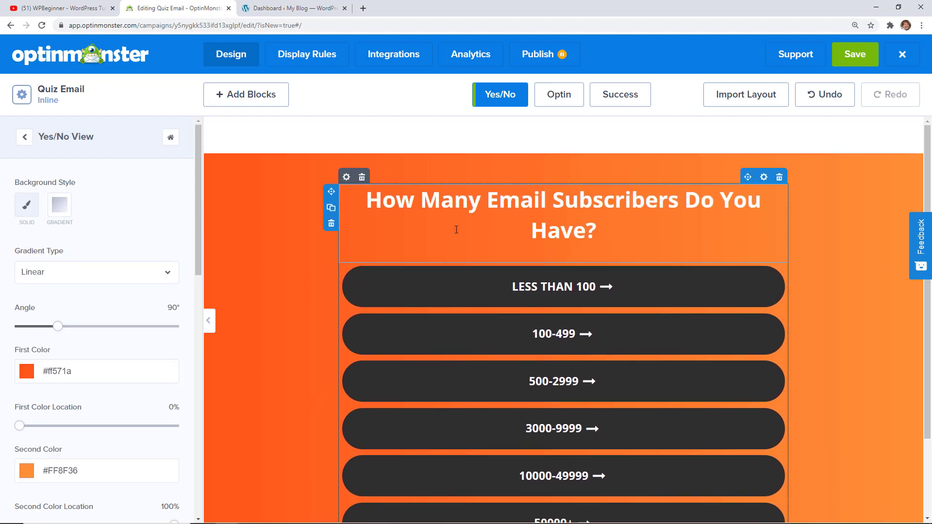
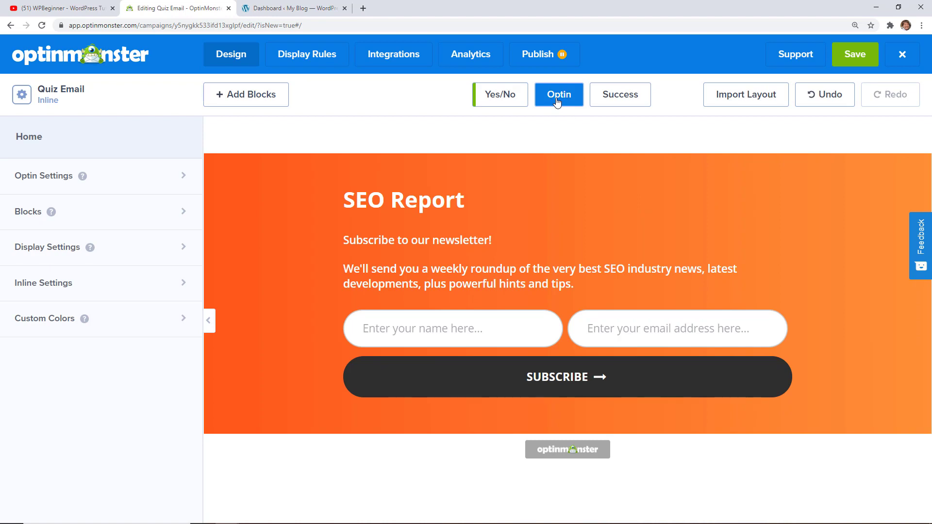
Step: Replace the Optin view's layout by importing the layout from the Yes/No view
left_click(516, 102)
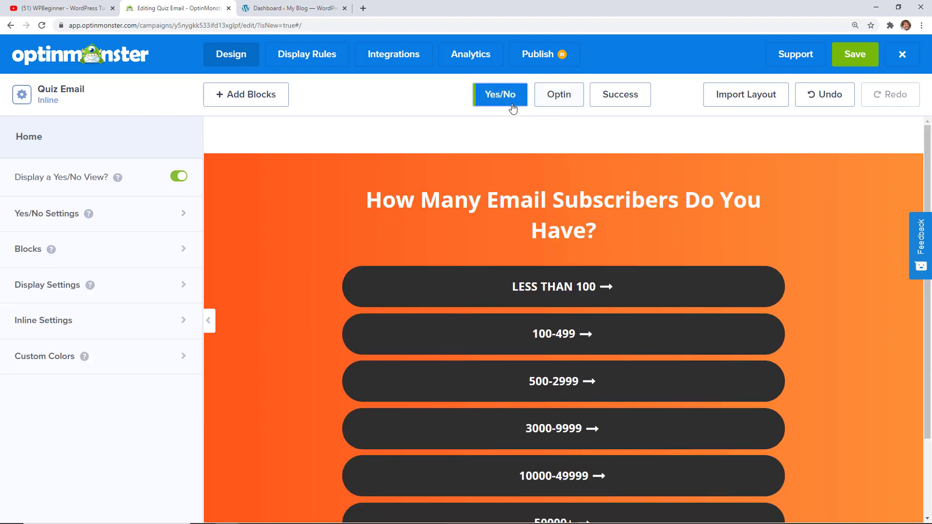
left_click(559, 95)
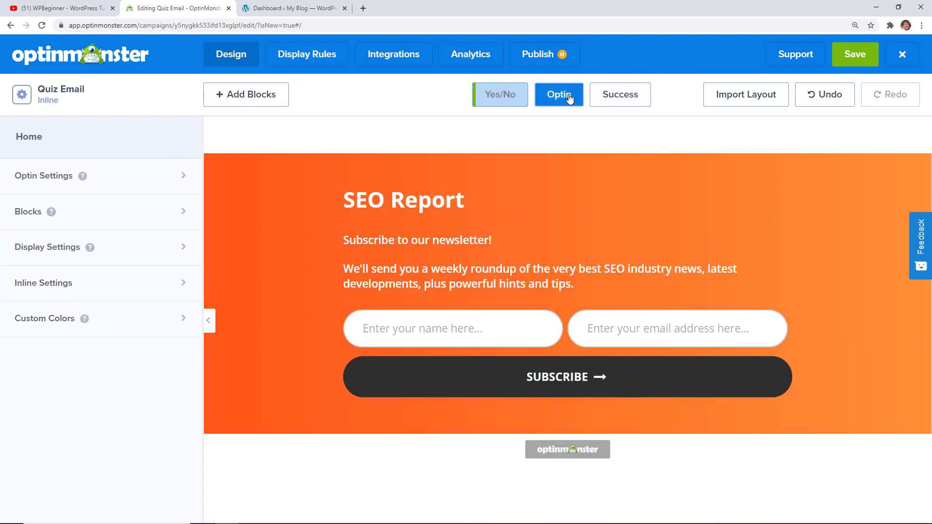
left_click(760, 105)
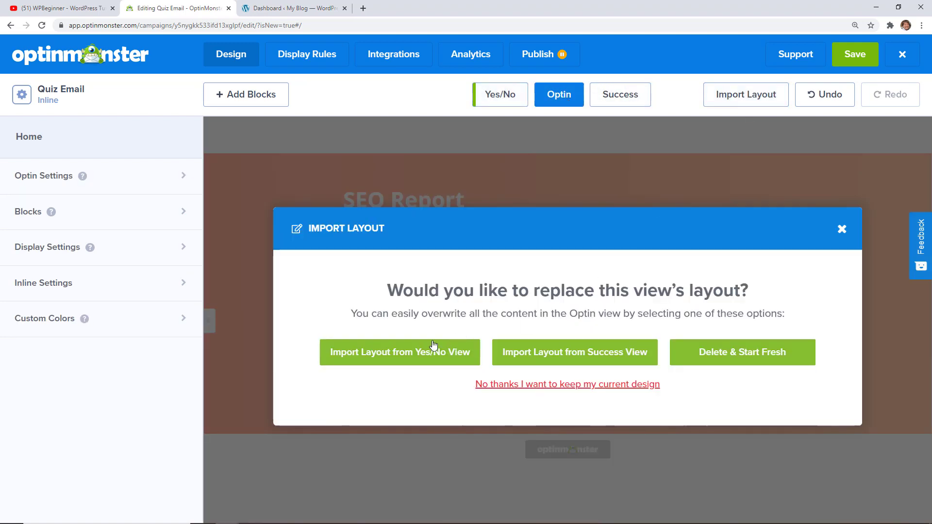
left_click(436, 358)
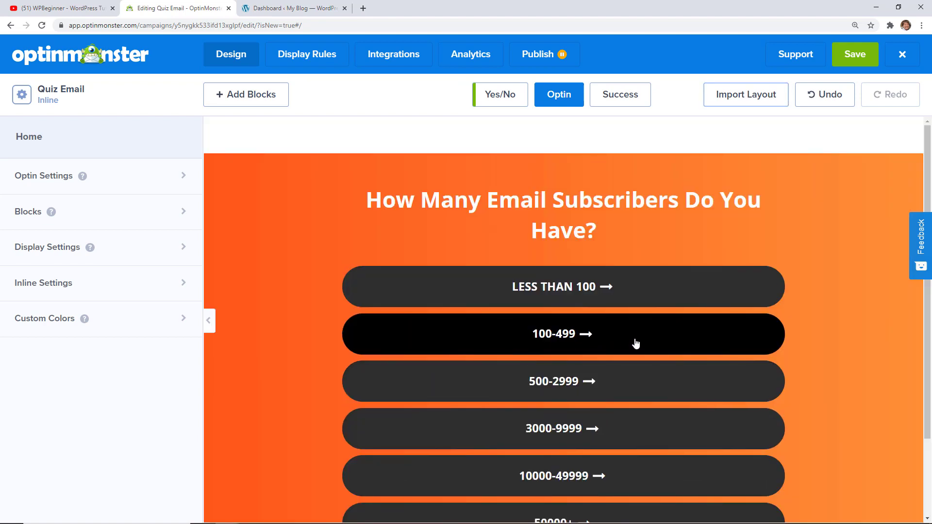
scroll(636, 342, "down", 2)
scroll(646, 335, "up", 2)
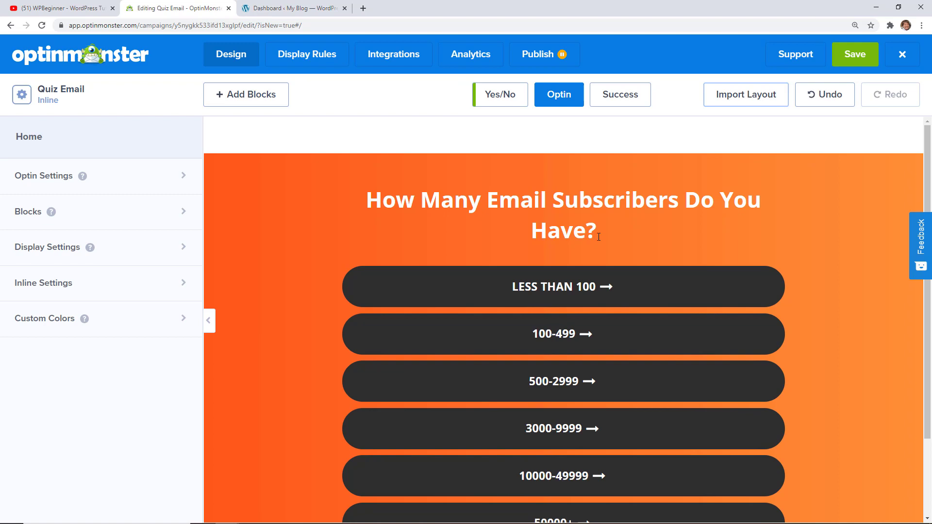
Step: Change the Optin view's heading to "Do You Want More Subscribers?"
left_click_drag(599, 233, 369, 205)
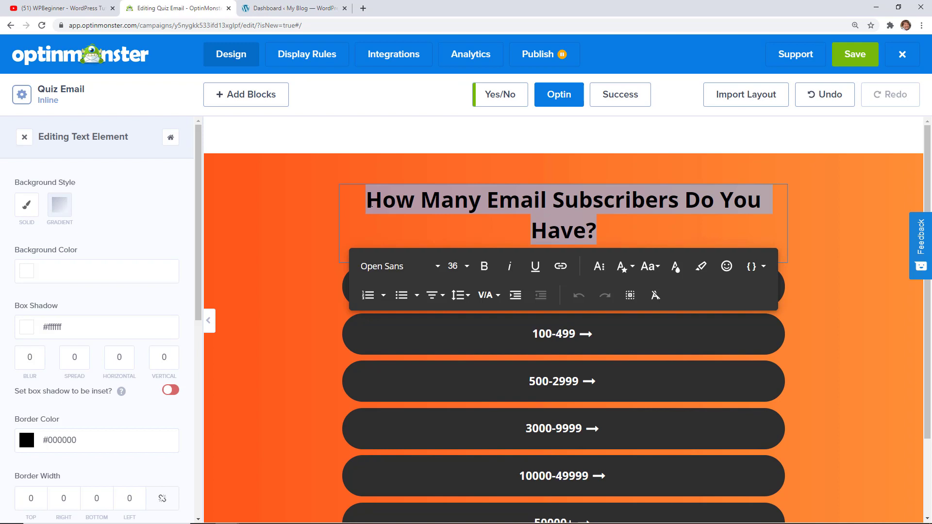
type("Do You Want More Subscriber")
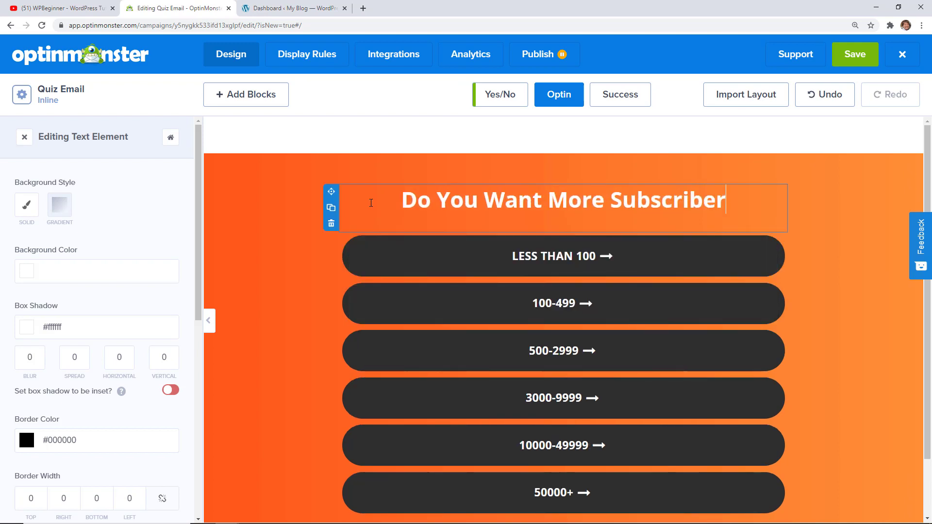
type("s?")
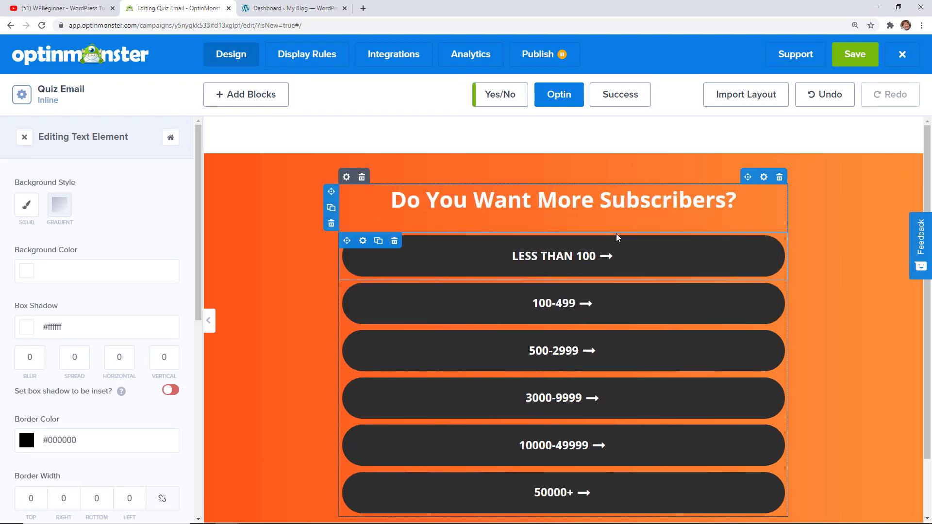
left_click(615, 312)
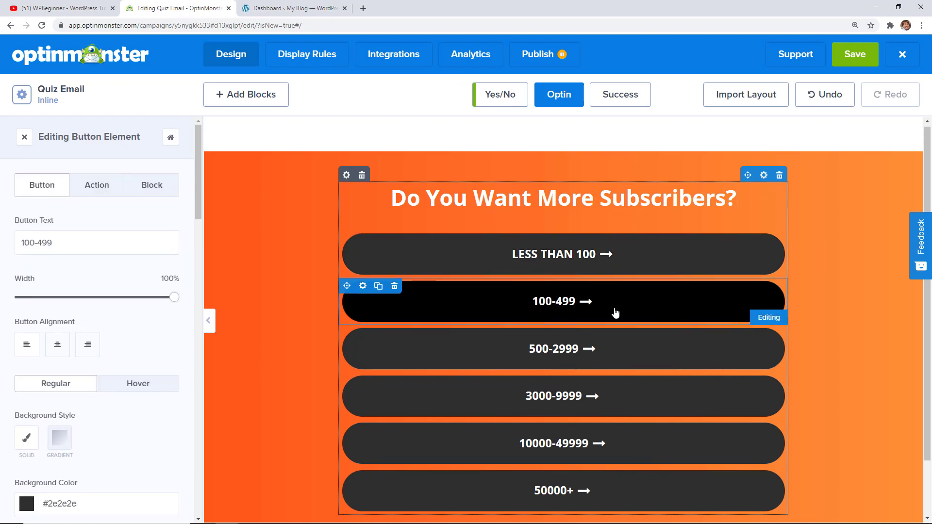
scroll(615, 314, "down", 2)
left_click(510, 424)
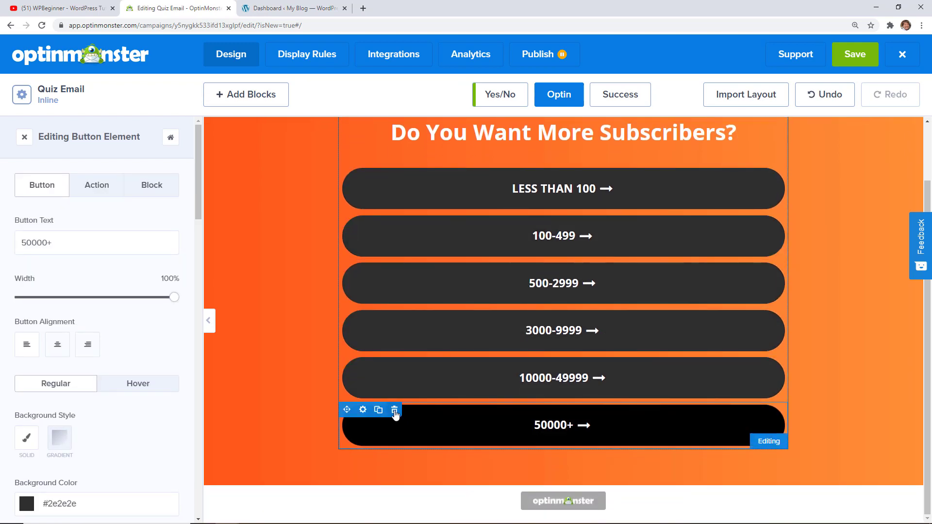
left_click(395, 412)
left_click(558, 318)
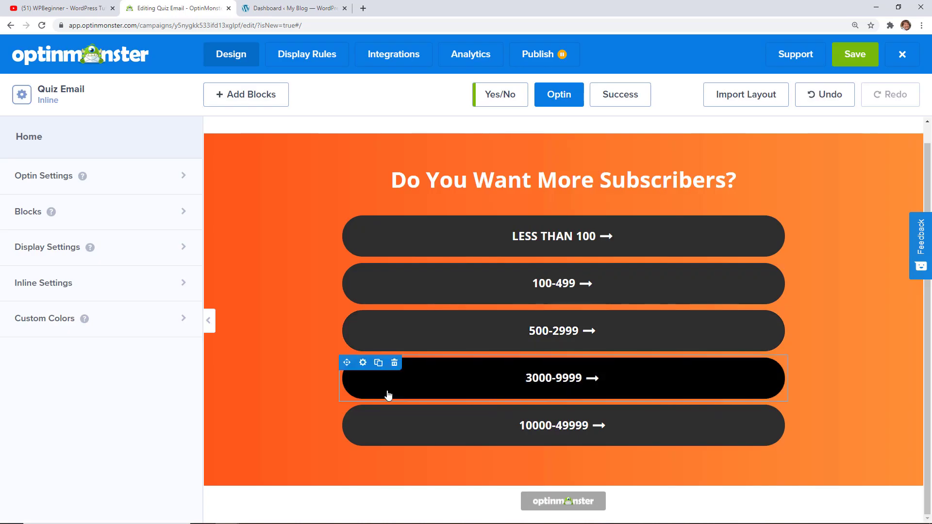
left_click(380, 430)
left_click(395, 411)
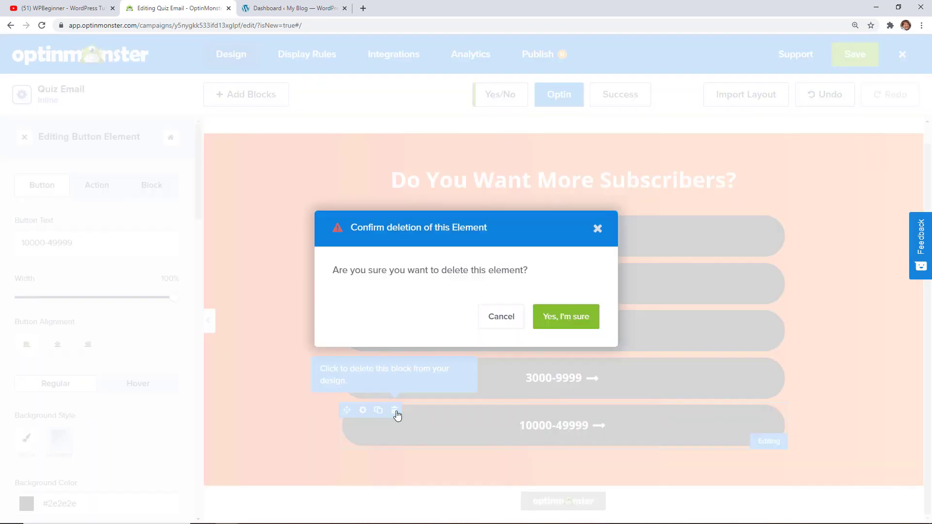
left_click(539, 331)
left_click(398, 383)
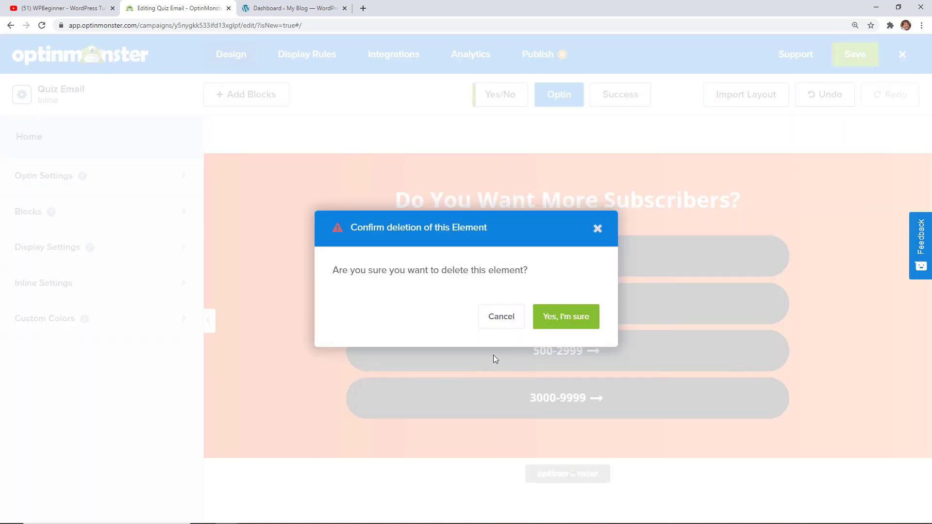
left_click(566, 316)
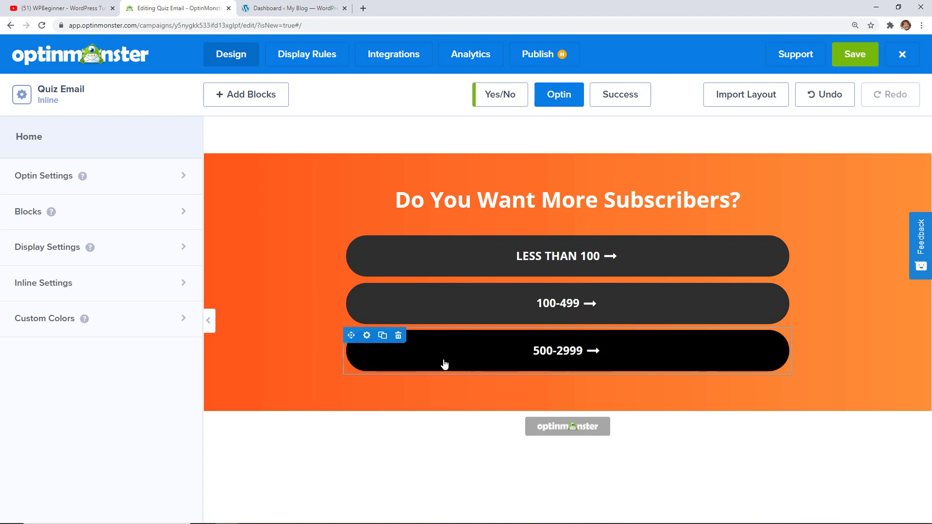
left_click(402, 338)
left_click(536, 321)
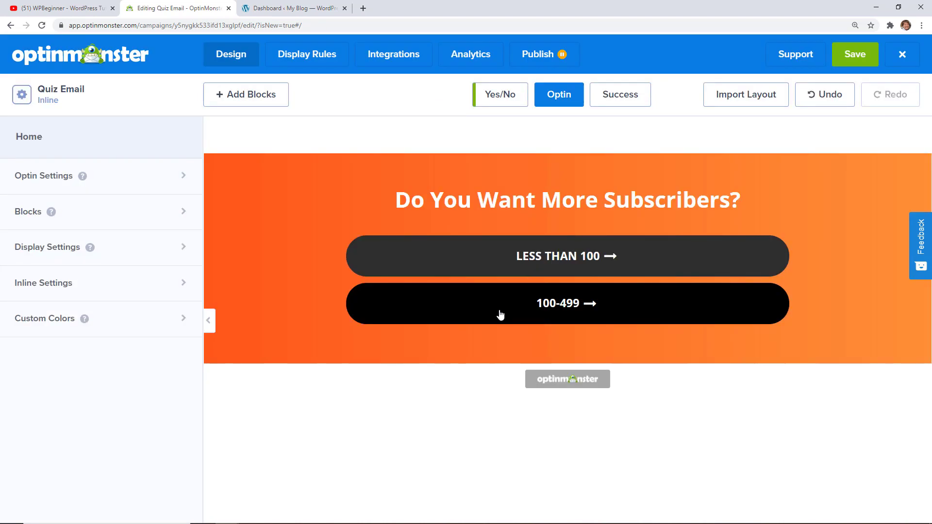
Step: Relabel the "Less than 100" button in the Optin view as "Yes"
left_click(541, 265)
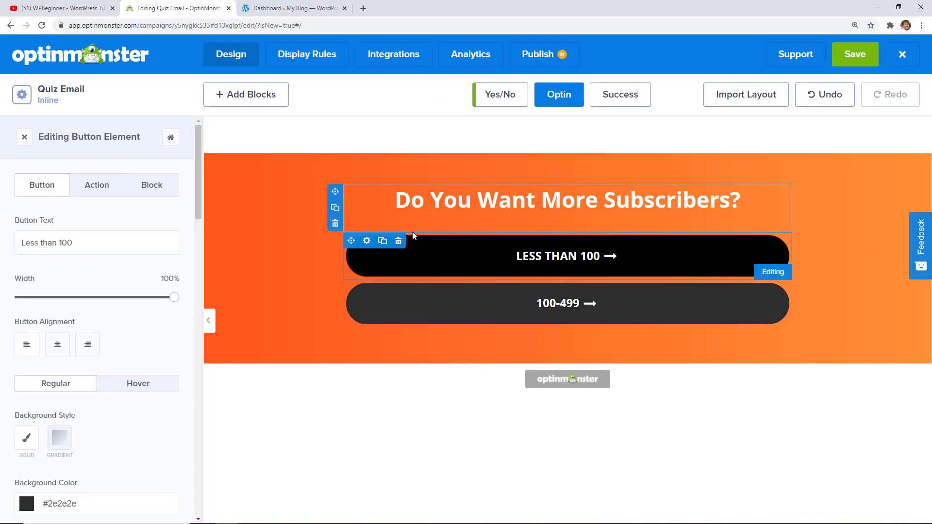
left_click_drag(75, 242, 19, 261)
type("Yes")
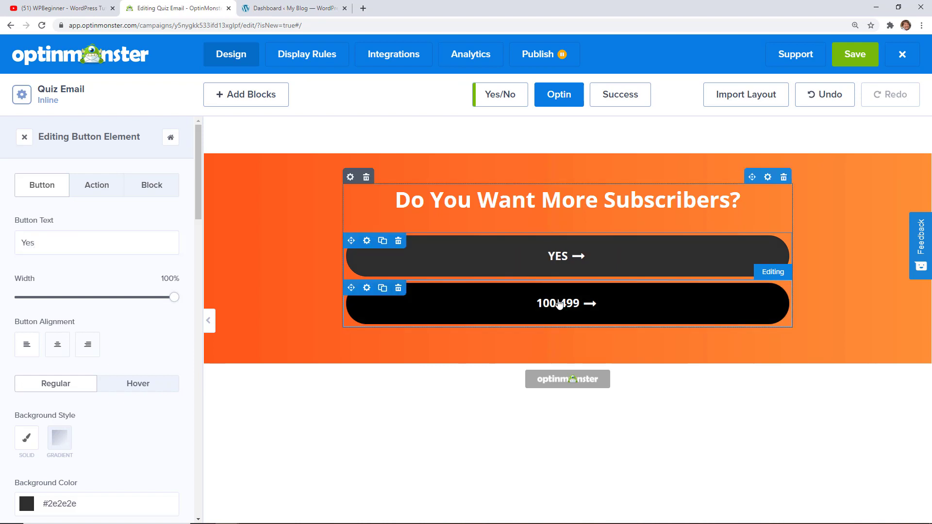
Step: Relabel the "100-499" button in the Optin view as "No"
left_click(560, 304)
left_click_drag(76, 247, 20, 242)
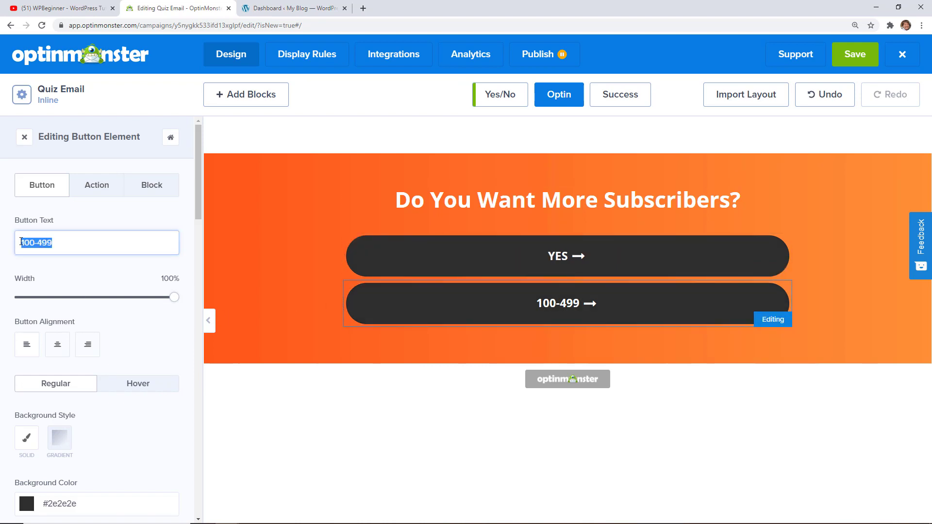
type("No")
Step: Set the Optin view's Yes button to go to a view, with the Success view as its destination
left_click(567, 255)
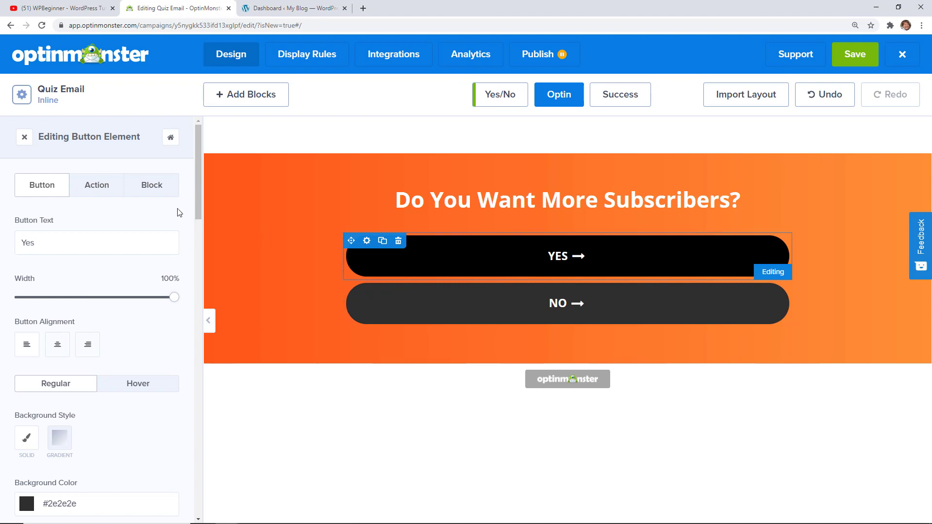
left_click(91, 186)
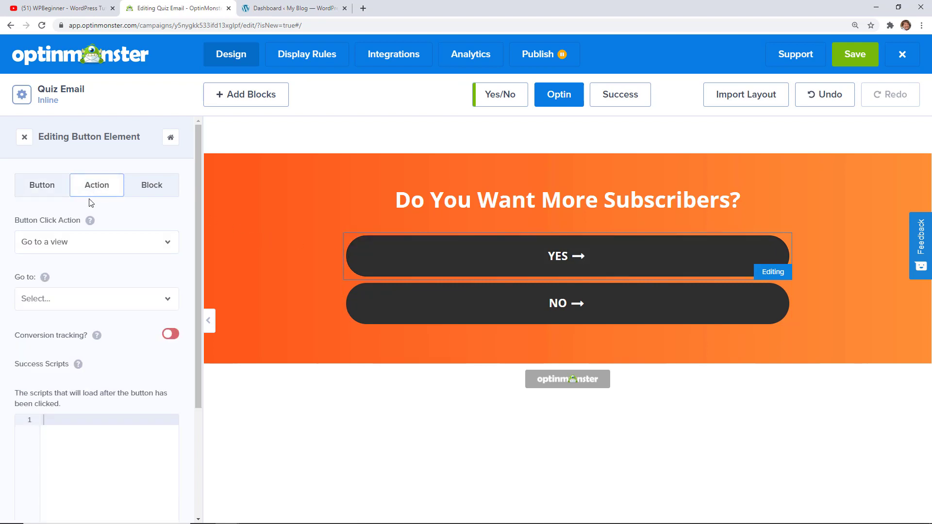
left_click(91, 242)
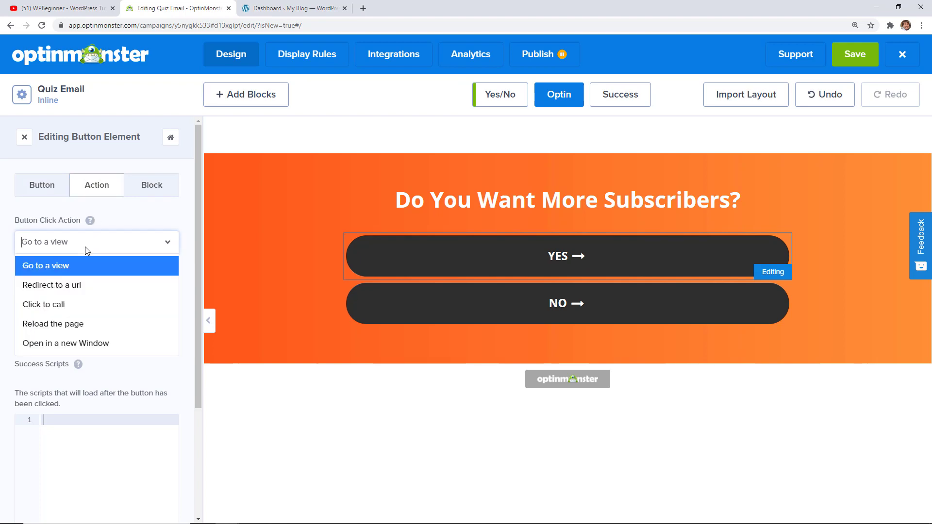
left_click(81, 264)
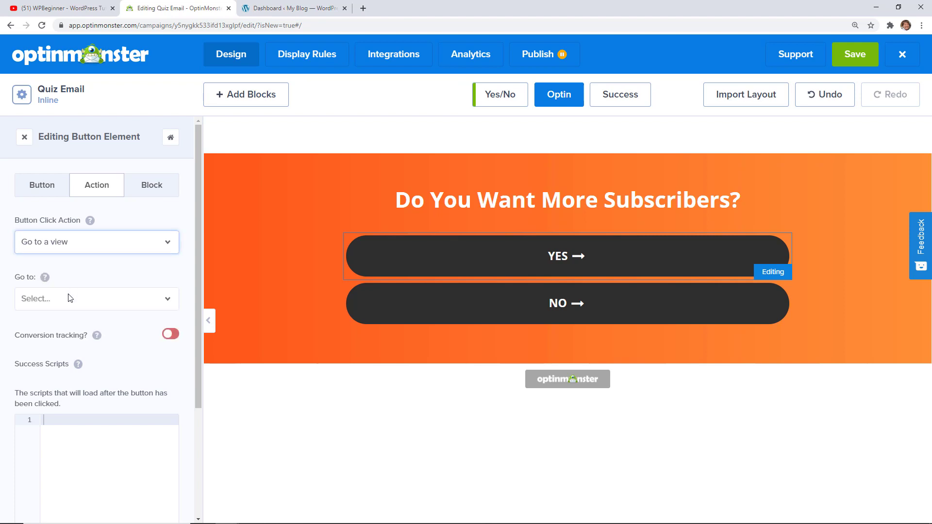
left_click(68, 304)
left_click(64, 344)
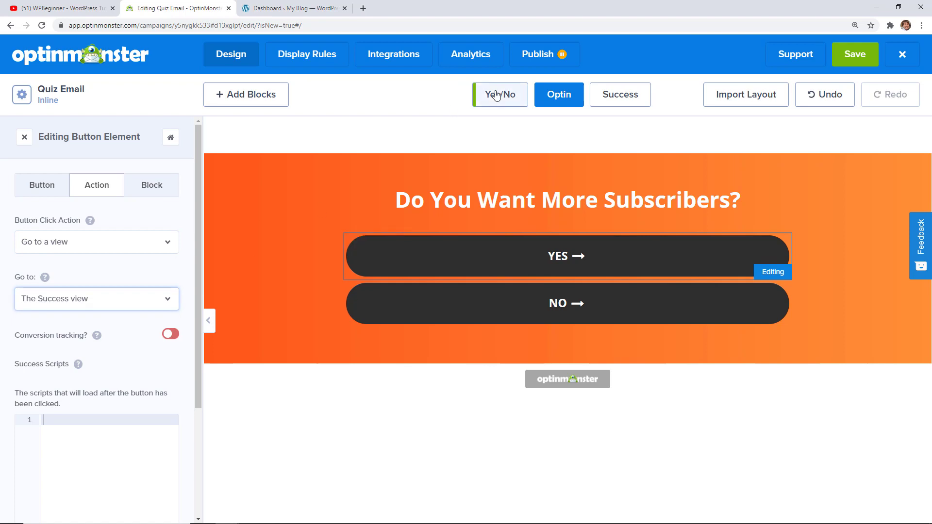
Step: Look over the Success view and revisit the Yes button's action settings in the Optin view
left_click(611, 95)
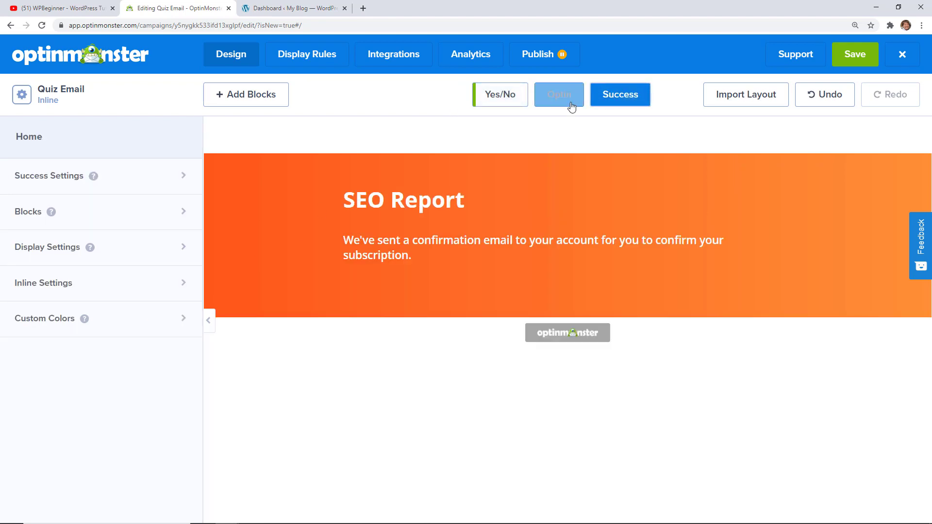
left_click(561, 100)
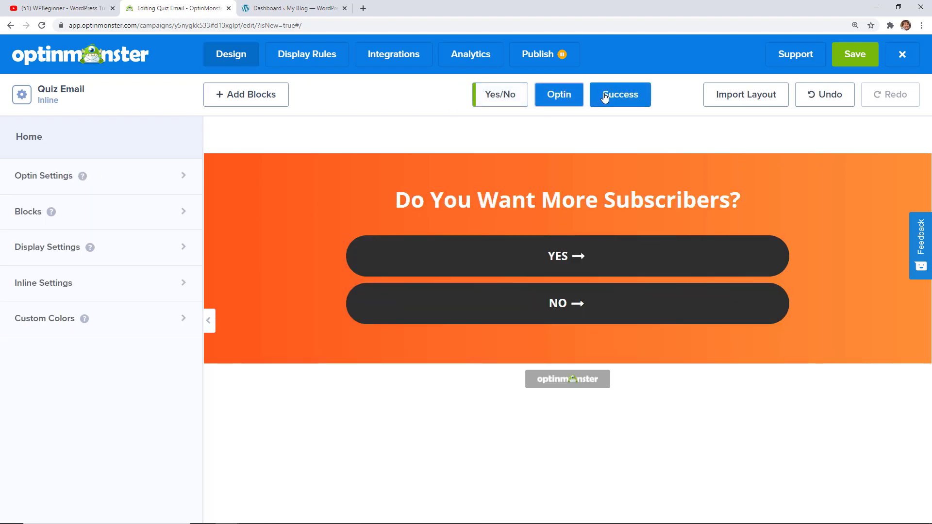
left_click(603, 95)
left_click(567, 103)
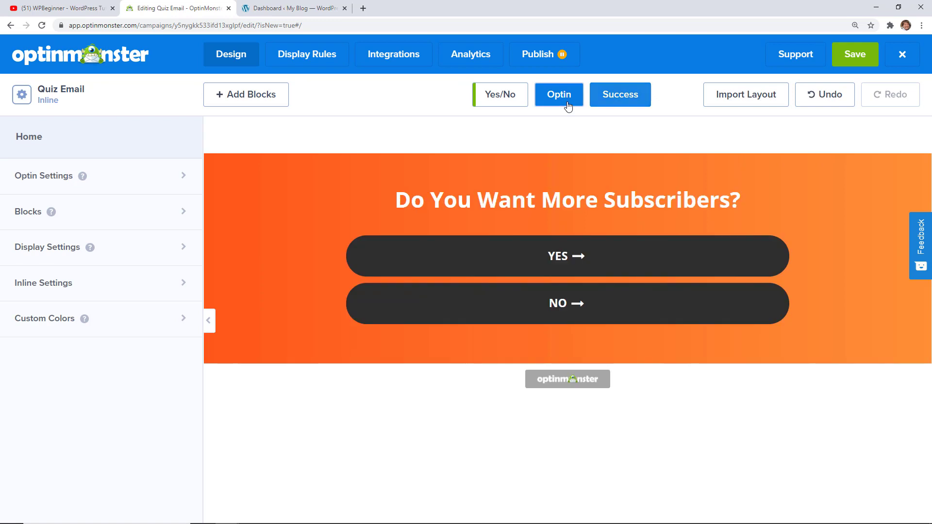
left_click(530, 267)
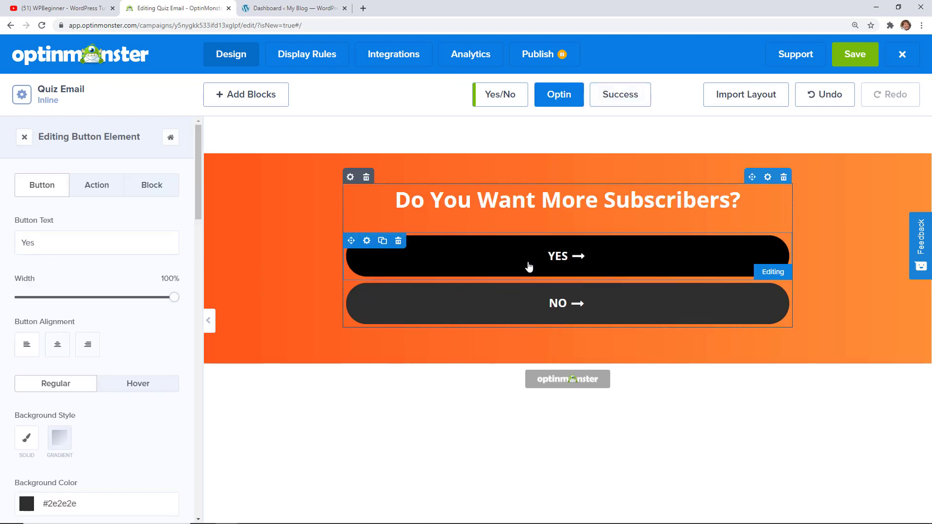
left_click(103, 192)
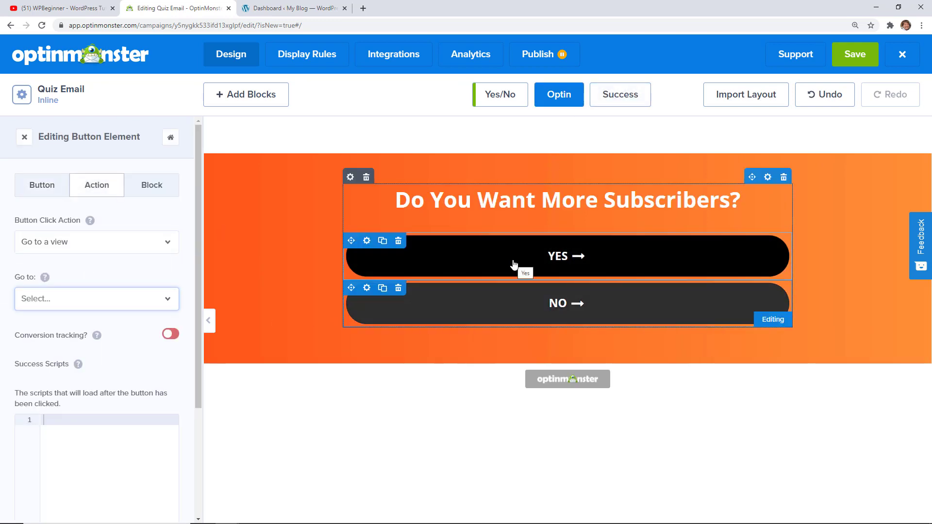
Step: Set the Optin view's No button to go to the Success view
left_click(541, 303)
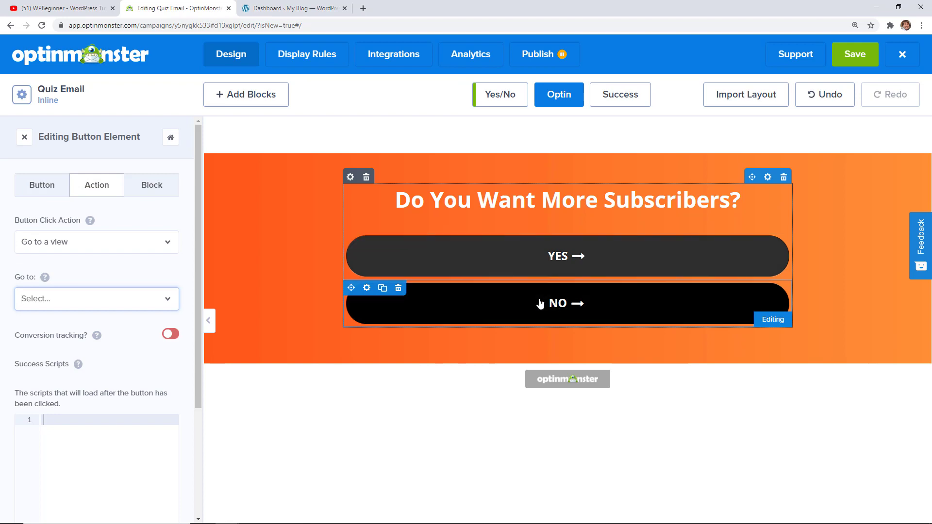
left_click(114, 247)
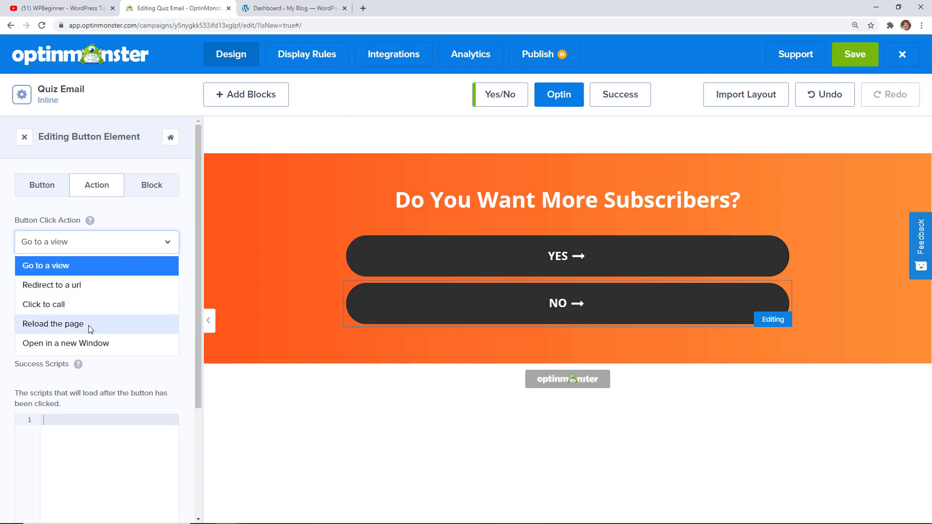
left_click(482, 310)
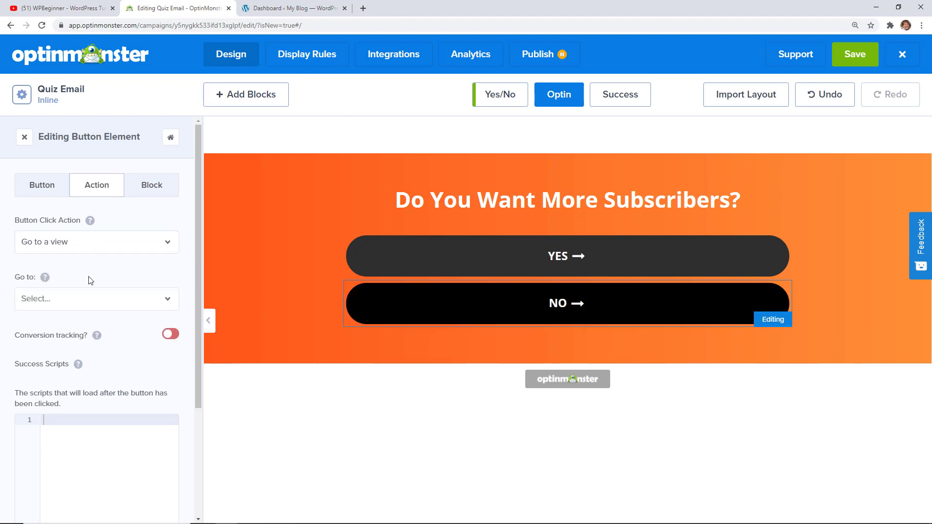
left_click(84, 303)
left_click(68, 341)
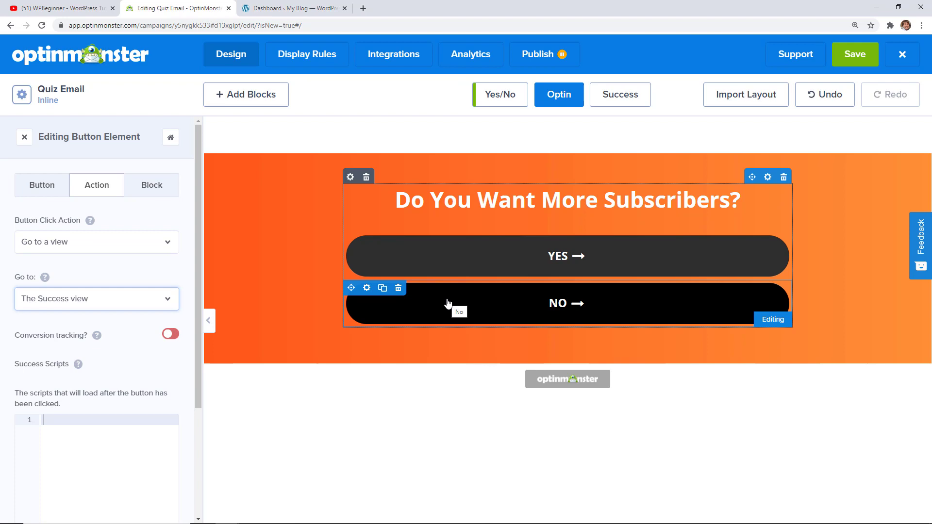
Step: Replace the Success view's layout by importing the layout from the Optin view
left_click(617, 99)
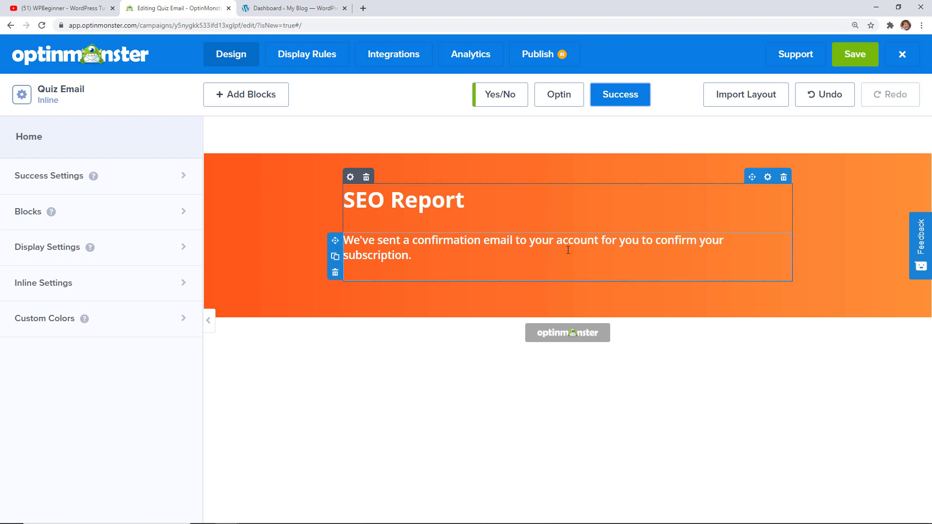
left_click(765, 104)
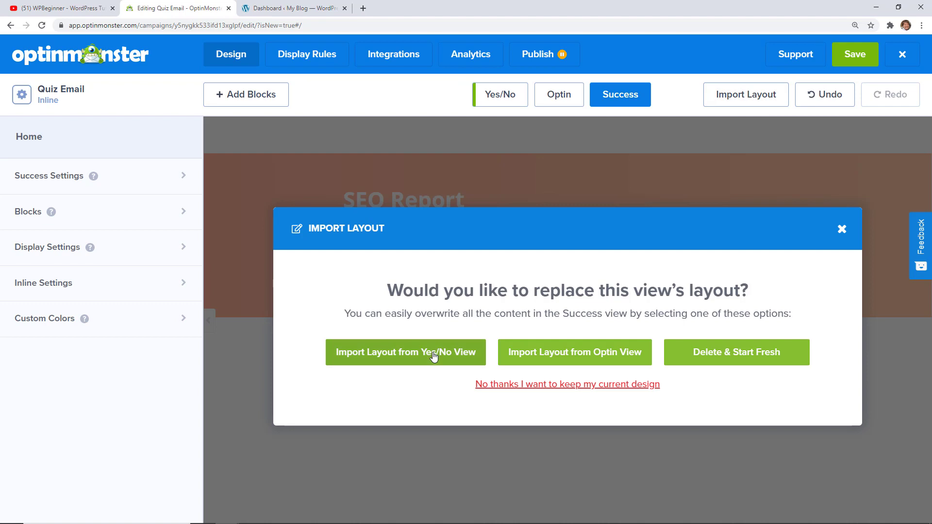
left_click(541, 357)
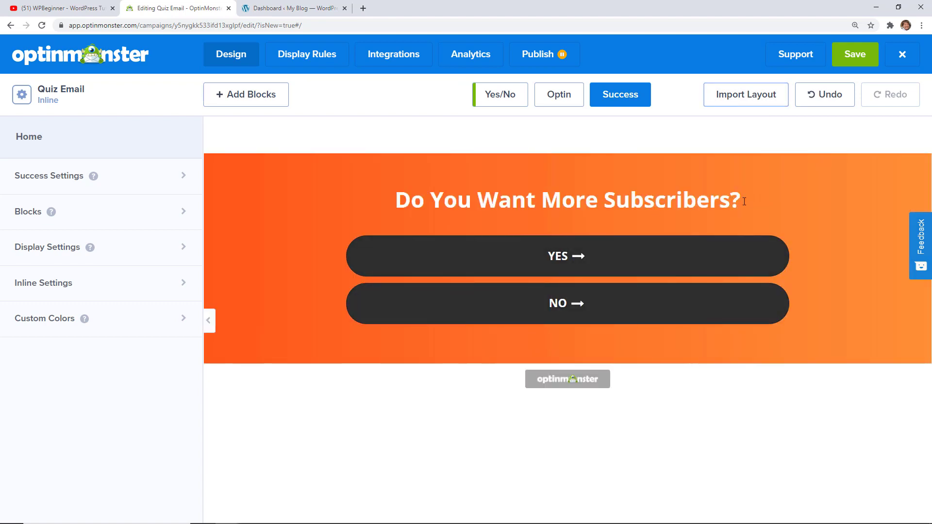
Step: Change the Success view's heading to "How Do You Want to Get More Subscribers?"
left_click_drag(744, 201, 403, 202)
type("How Do You Want to Get ")
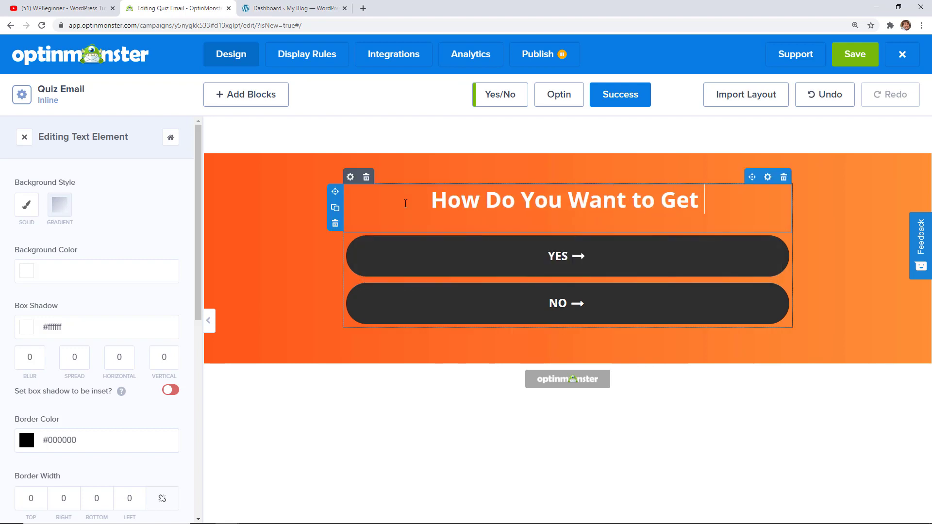
type("More Subscribers?")
Step: Relabel the Success view's Yes button as "On Page SEO" and its No button as "Webinar"
left_click(527, 294)
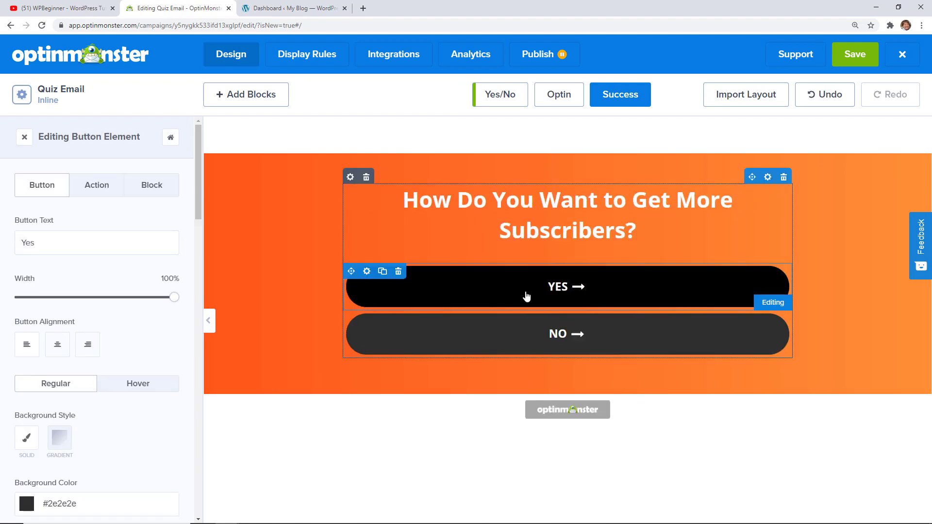
left_click_drag(49, 243, 24, 244)
type("On Pagg")
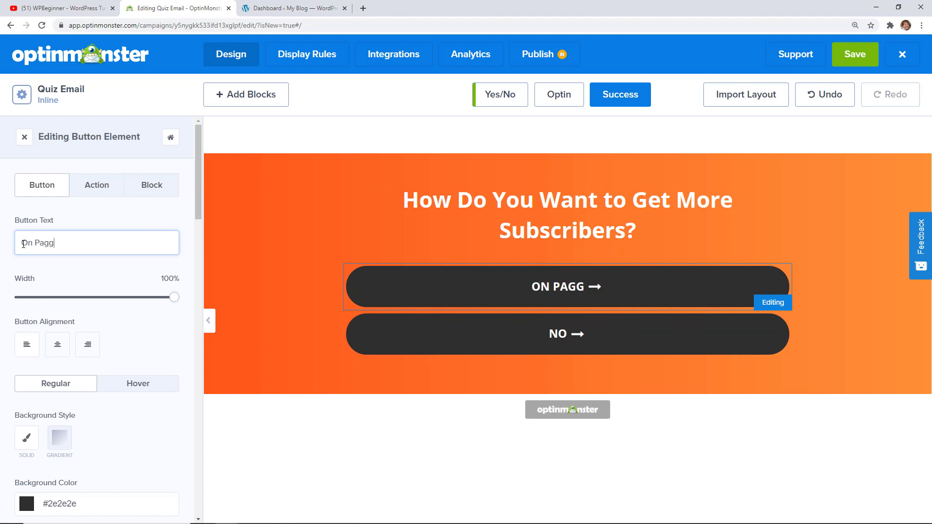
key("BackSpace")
type("e SE")
type("O")
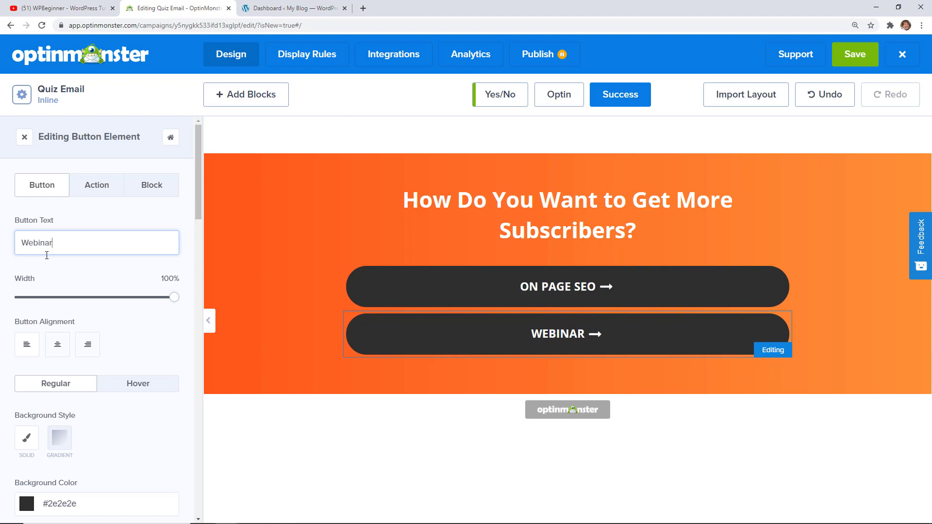
left_click(463, 291)
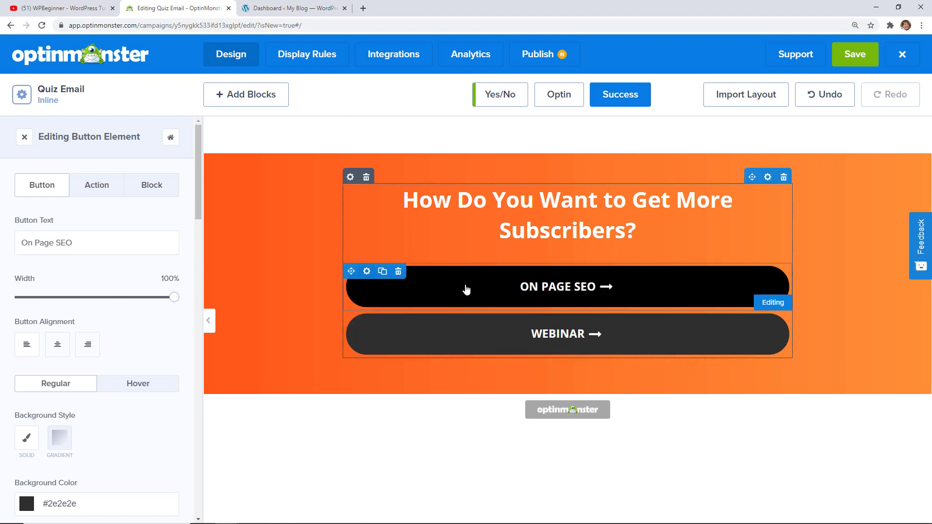
left_click(108, 200)
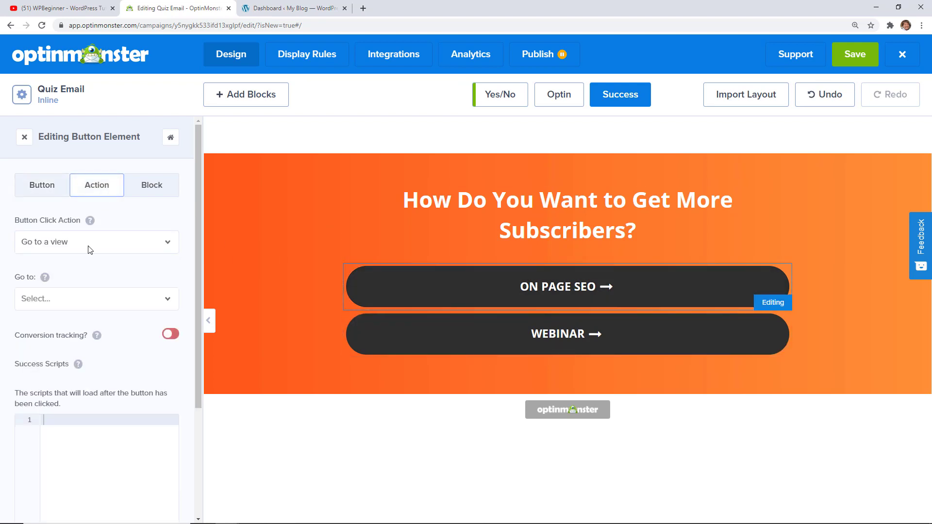
left_click(89, 247)
left_click(91, 285)
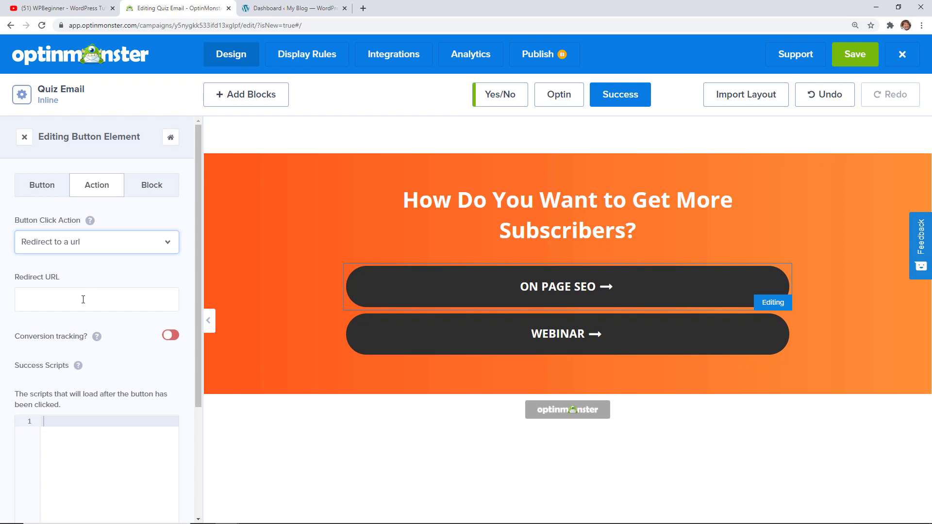
left_click(83, 299)
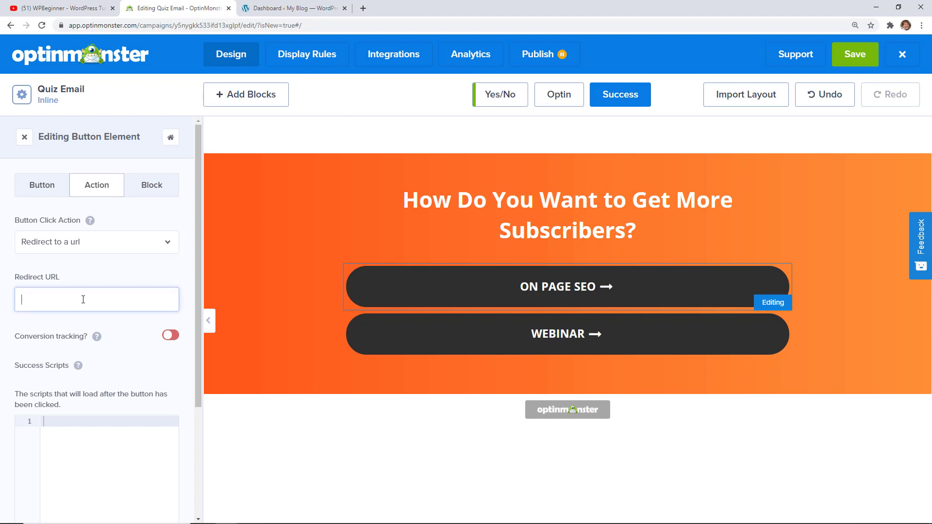
left_click(416, 297)
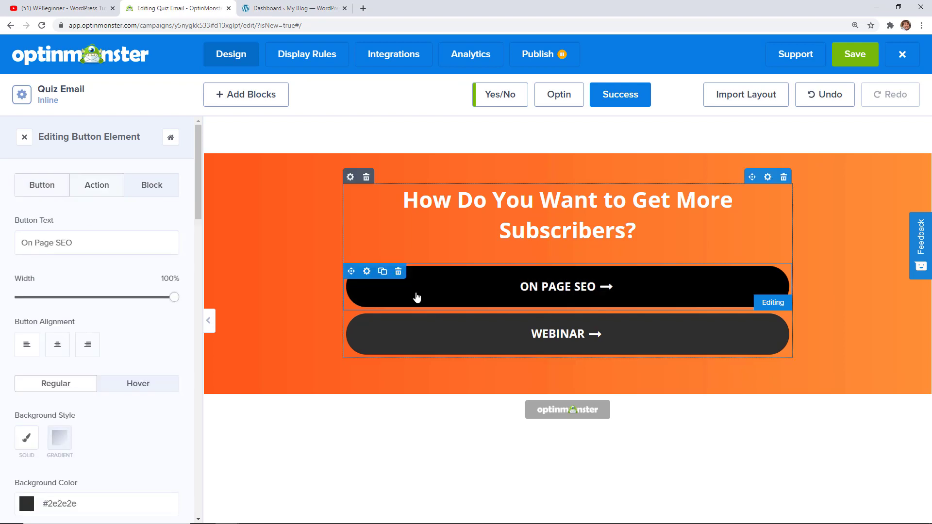
left_click(101, 189)
left_click(91, 247)
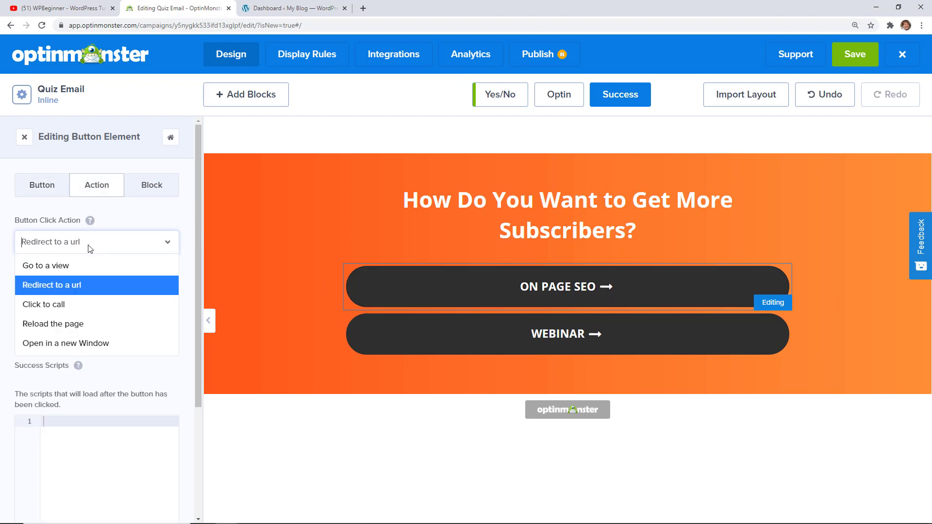
left_click(70, 284)
left_click(60, 304)
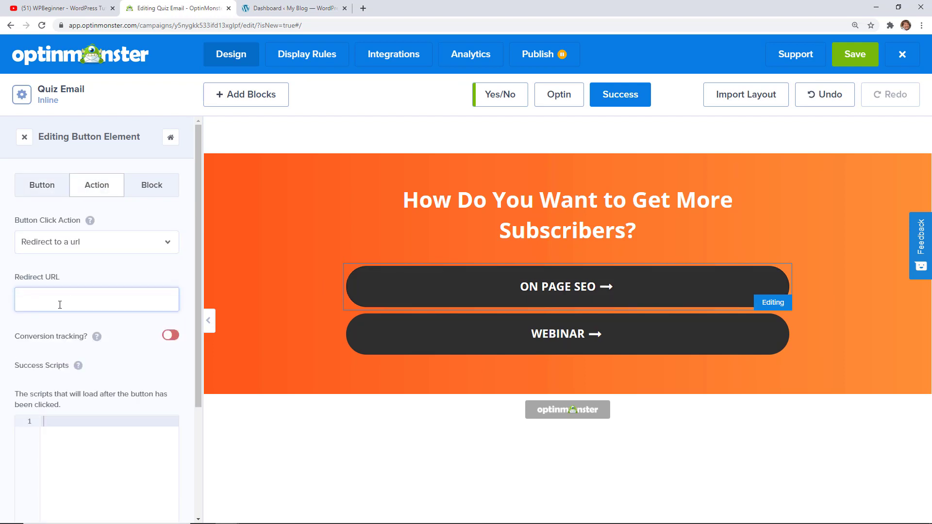
type("https://www.monsterinsights.com/pricing/")
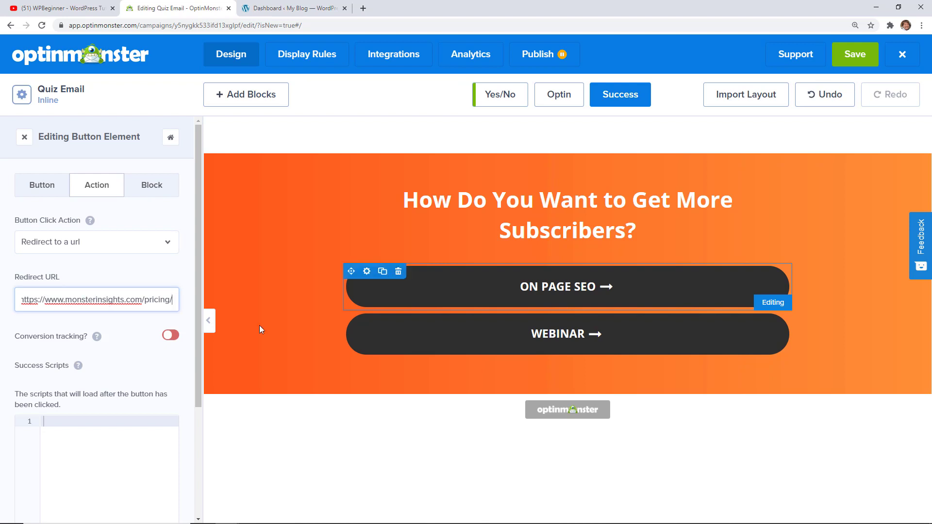
left_click(165, 341)
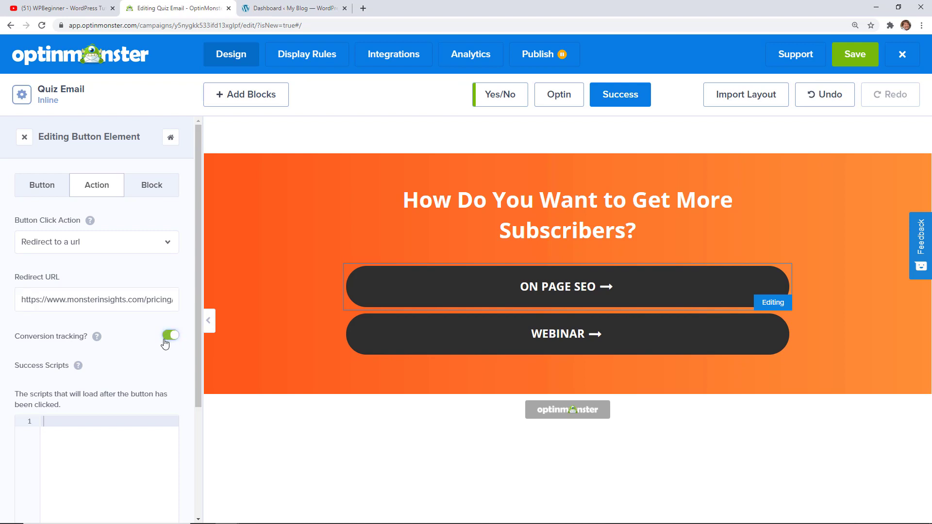
left_click(471, 335)
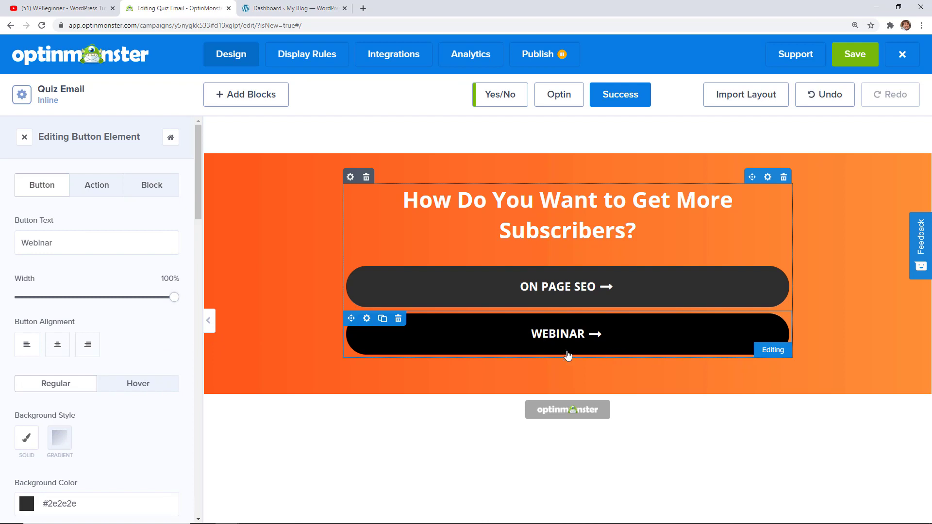
left_click(96, 185)
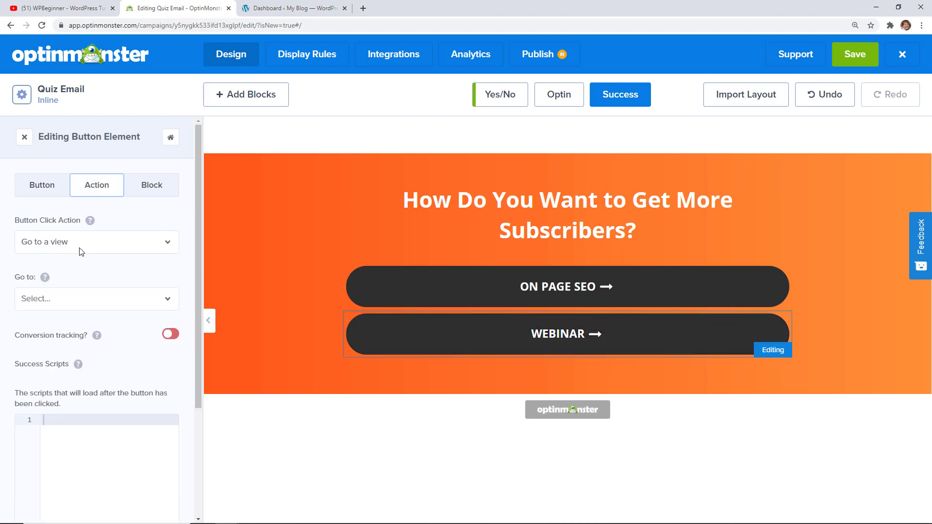
left_click(80, 245)
left_click(71, 283)
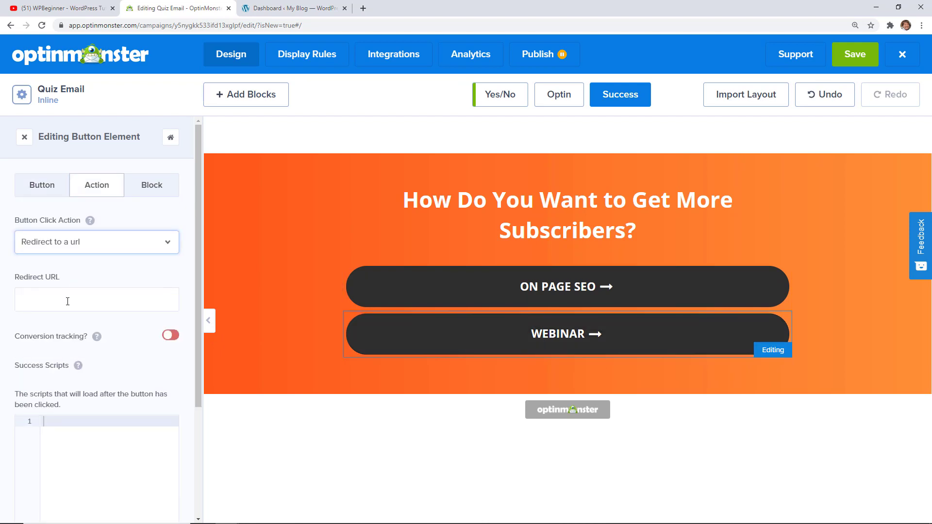
left_click(68, 301)
key("ctrl+v")
left_click(170, 336)
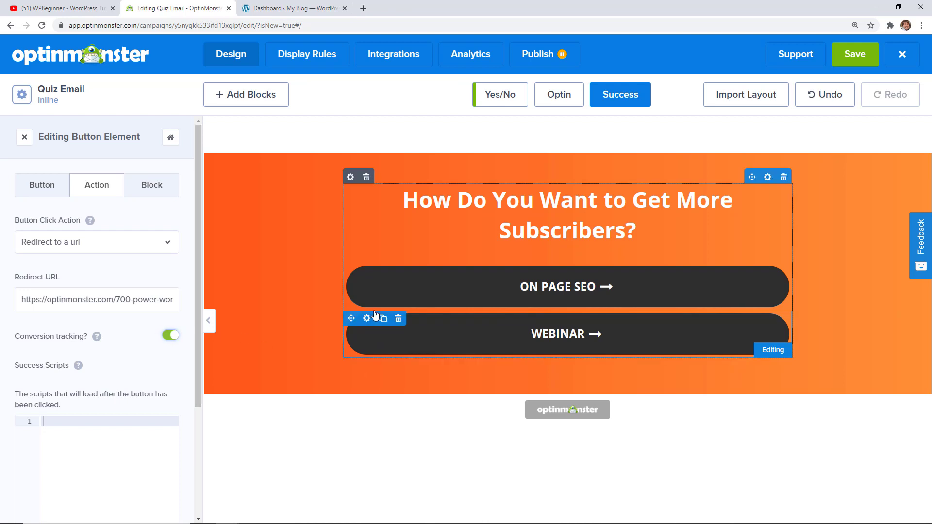
Step: Review the Webinar button's click action options and the quiz questions in the Yes/No, Optin and Success views
left_click(49, 242)
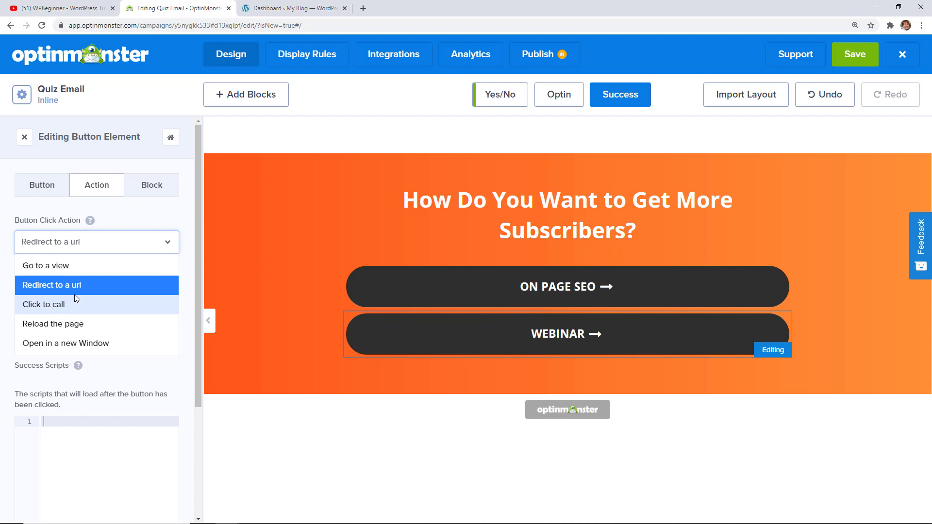
left_click(147, 221)
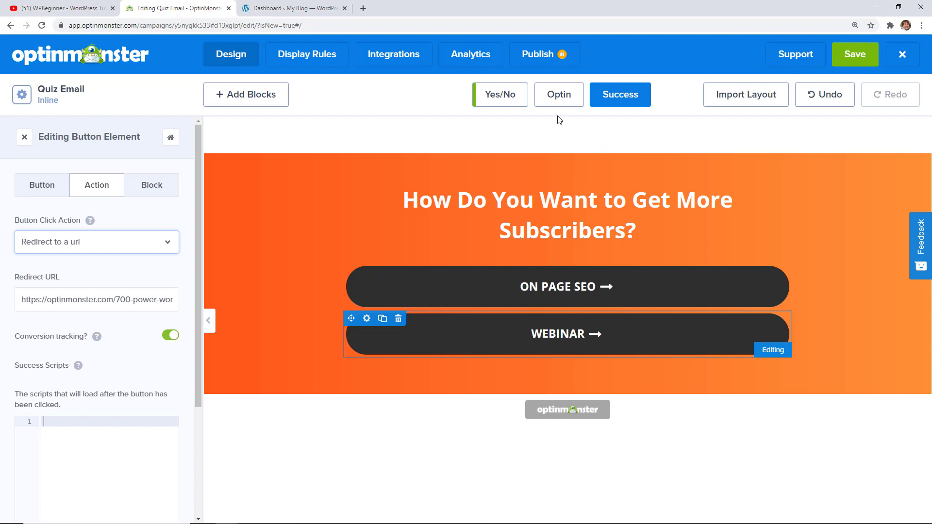
left_click(511, 96)
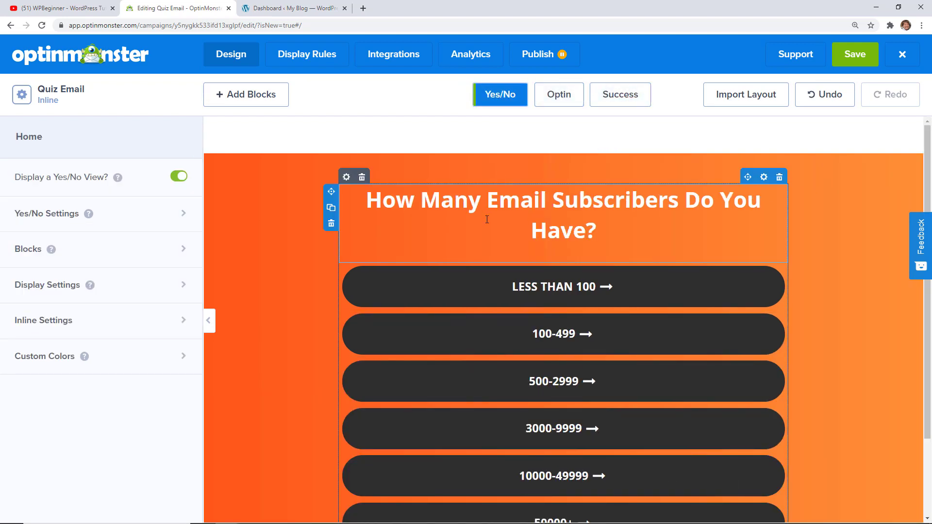
scroll(516, 430, "down", 1)
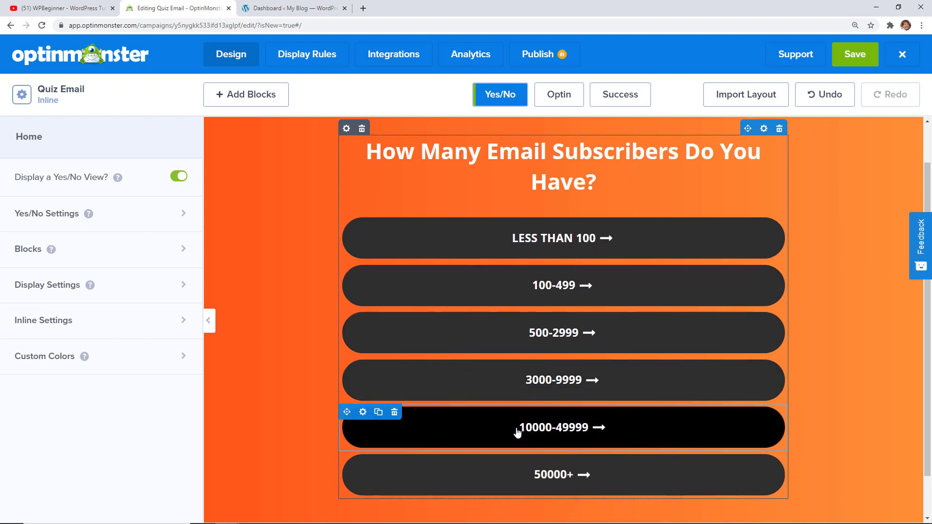
scroll(516, 431, "up", 1)
left_click(563, 95)
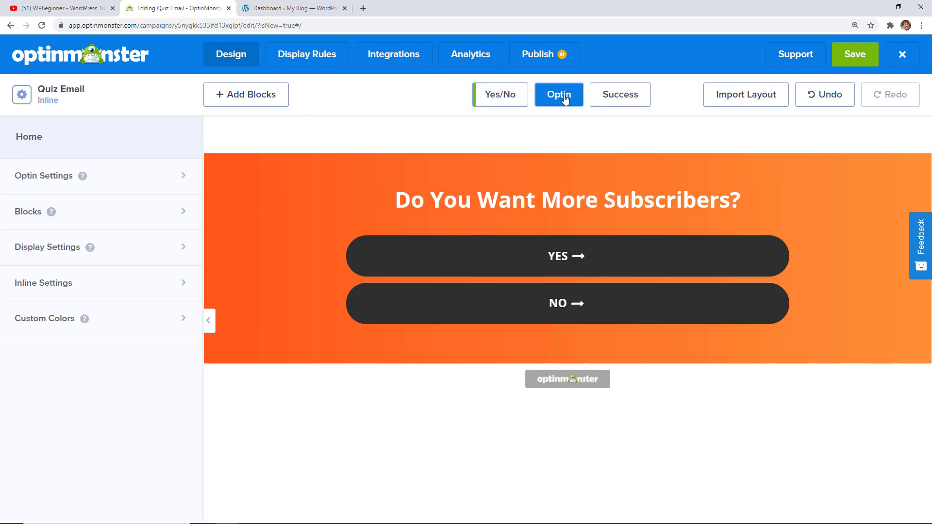
left_click(495, 95)
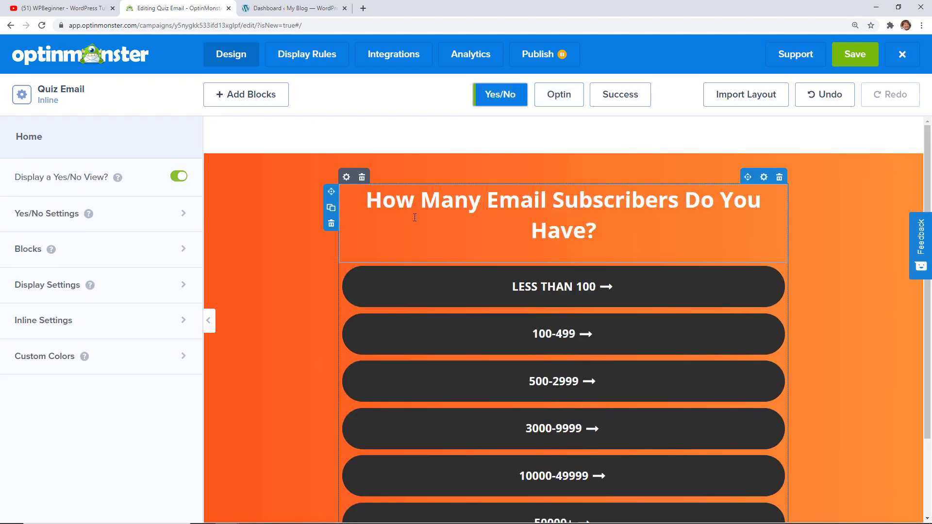
left_click(563, 97)
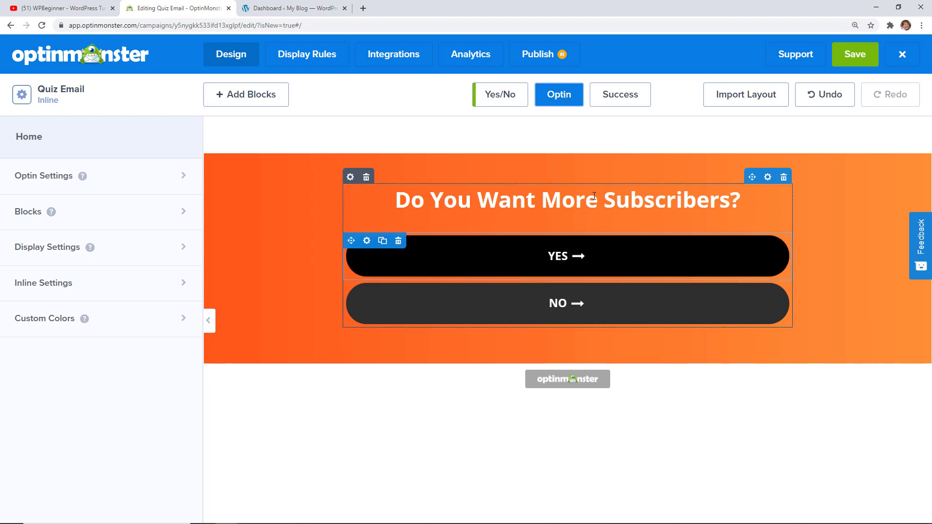
left_click(621, 94)
left_click(605, 220)
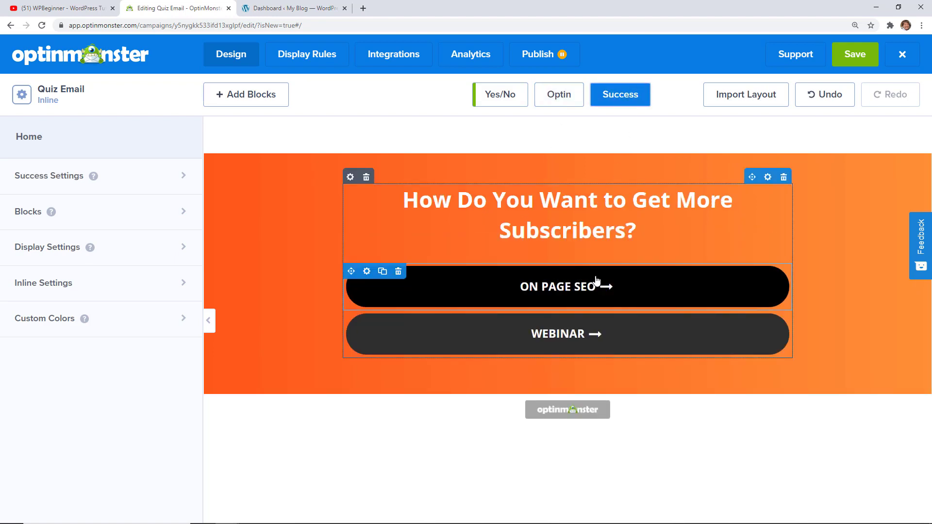
Step: Save the Quiz Email campaign and review its integrations and analytics connections
left_click(856, 57)
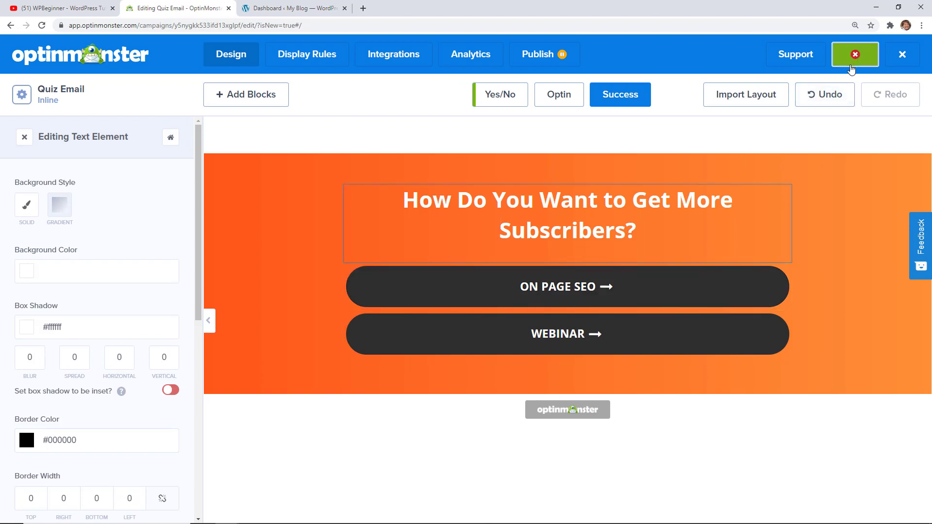
left_click(379, 55)
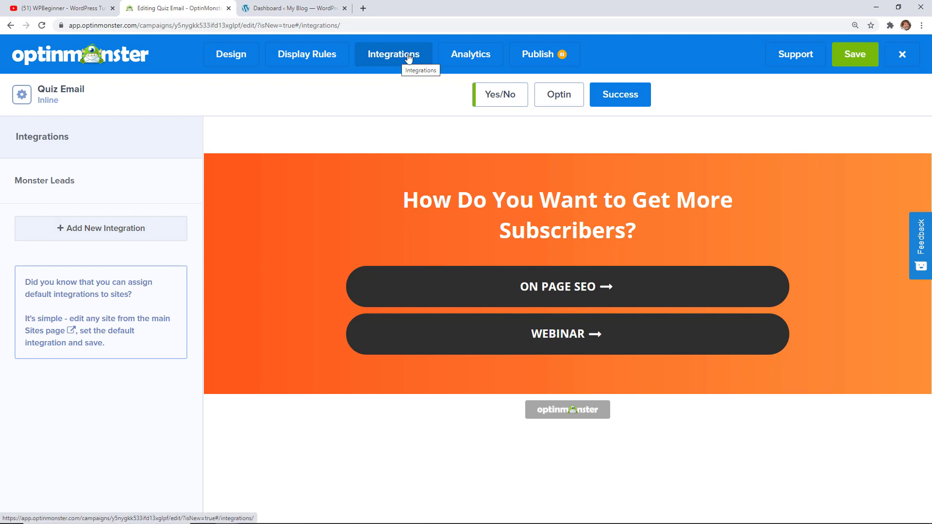
left_click(460, 57)
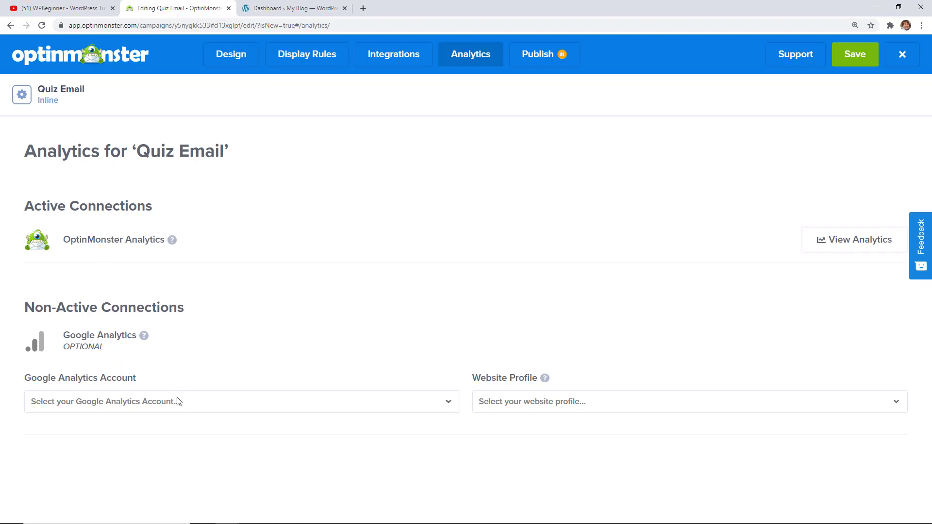
Step: Set the Quiz Email campaign's publish status to Live, review the remaining publish options and save the campaign
left_click(539, 67)
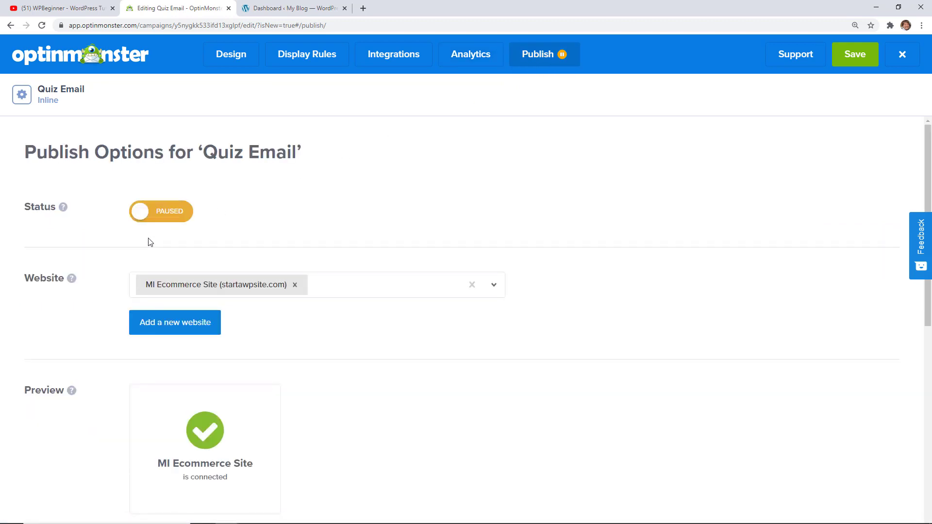
left_click(176, 218)
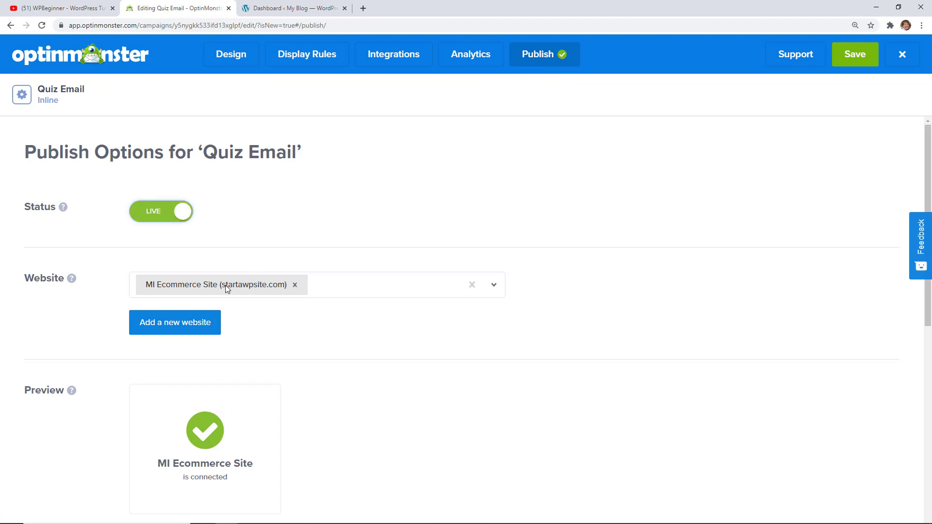
scroll(324, 315, "down", 1)
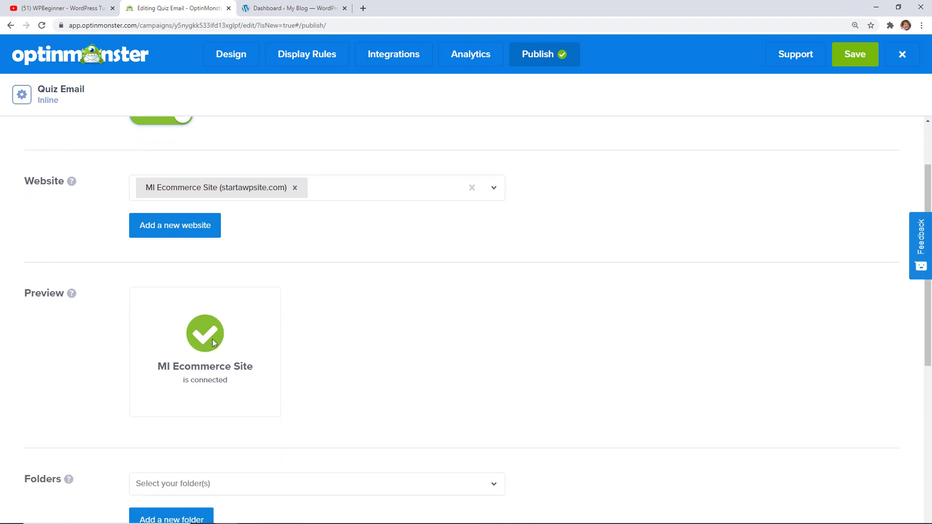
scroll(213, 339, "down", 3)
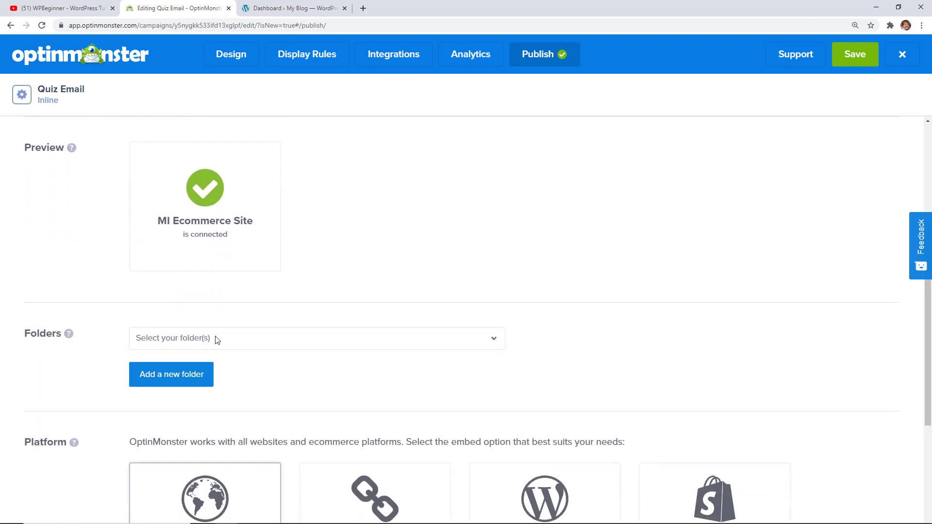
scroll(282, 340, "down", 9)
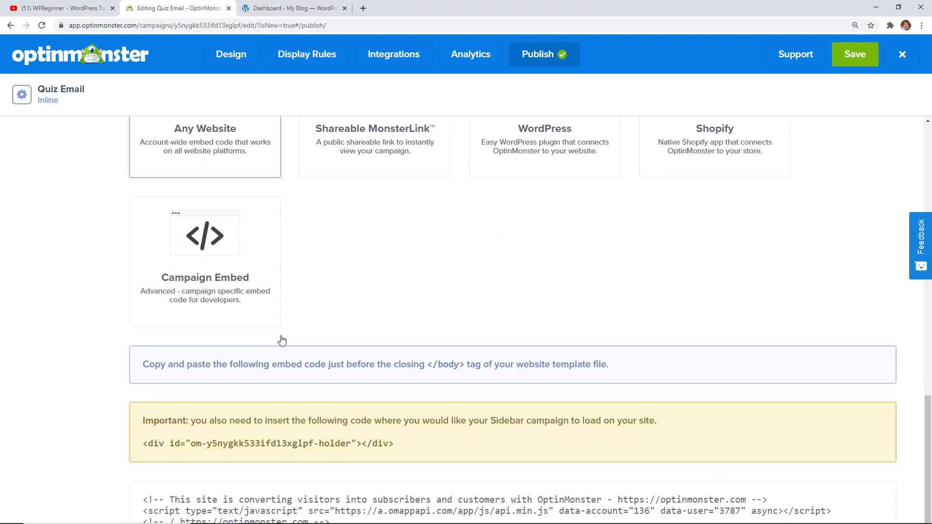
scroll(282, 339, "up", 9)
scroll(285, 339, "up", 5)
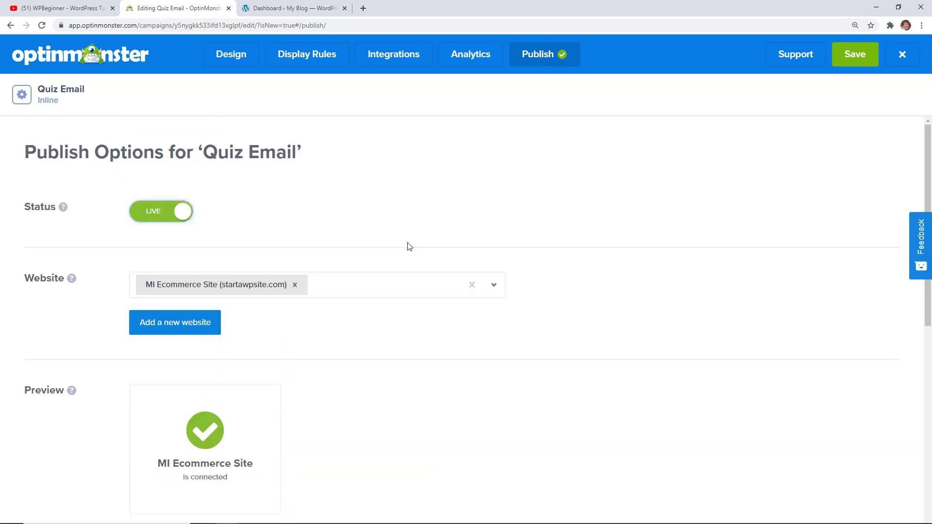
left_click(862, 58)
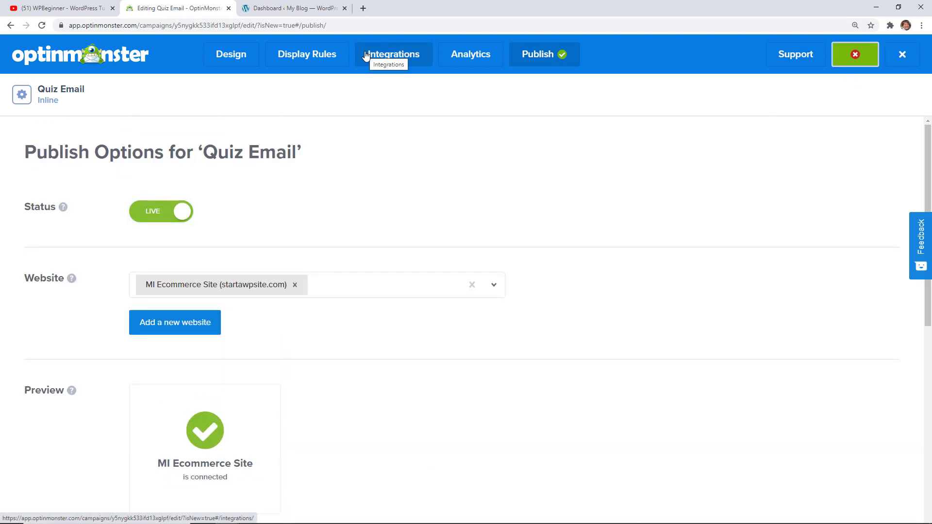
Step: Switch to the WordPress dashboard, search the plugin directory for "optinmonster" and install and activate Marketing Toolkit by OptinMonster
left_click(290, 9)
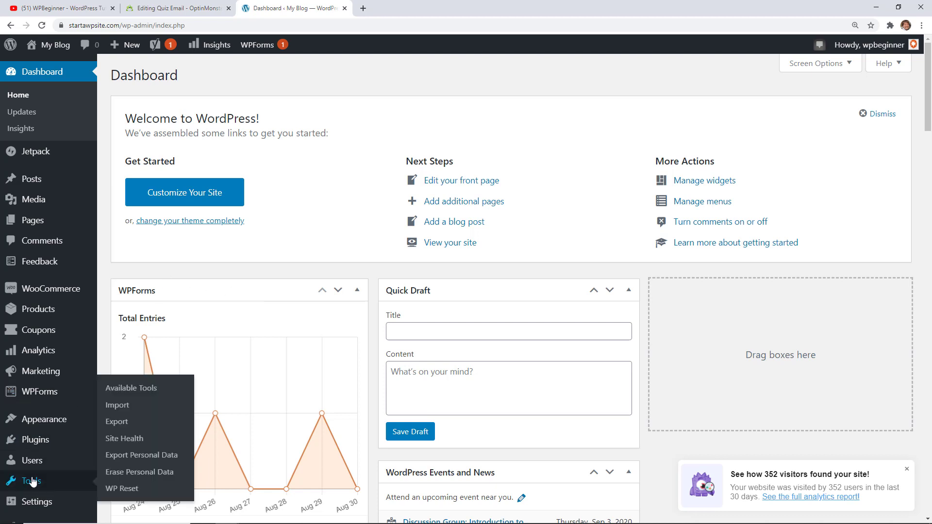
mouse_move(40, 447)
left_click(117, 459)
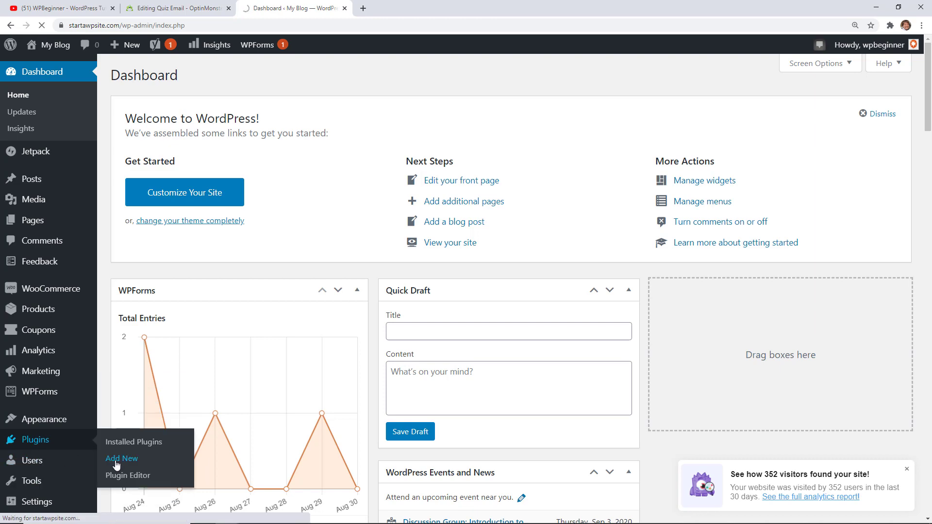
type("optinmonster")
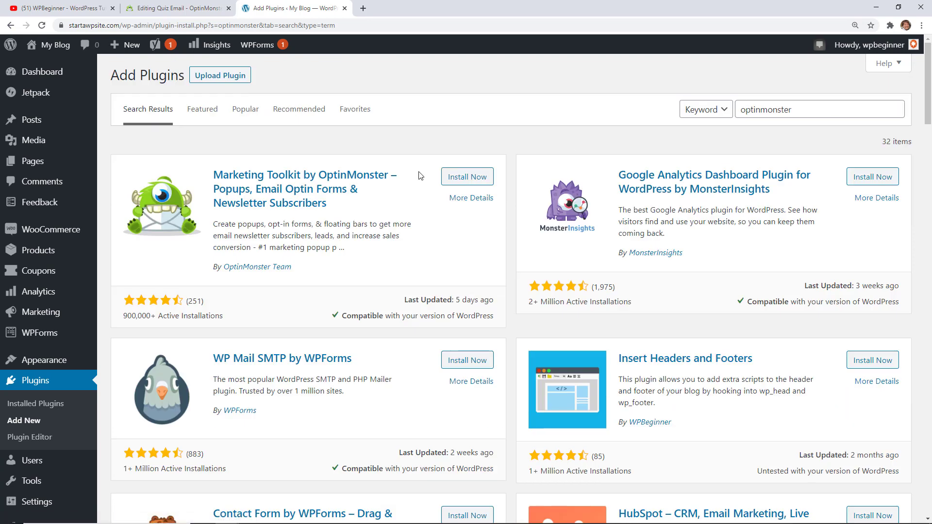
left_click(465, 179)
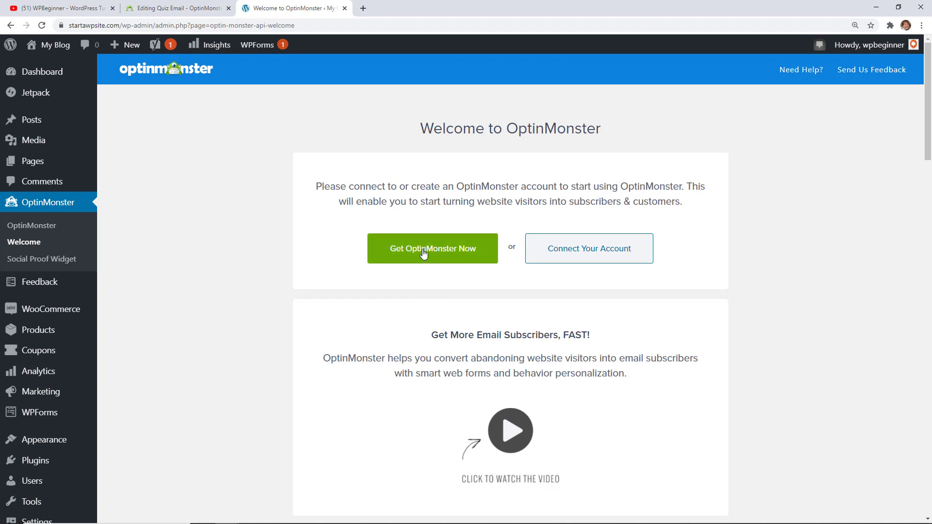
Step: Connect the OptinMonster plugin to the existing account and authorize the connection to WordPress
left_click(571, 252)
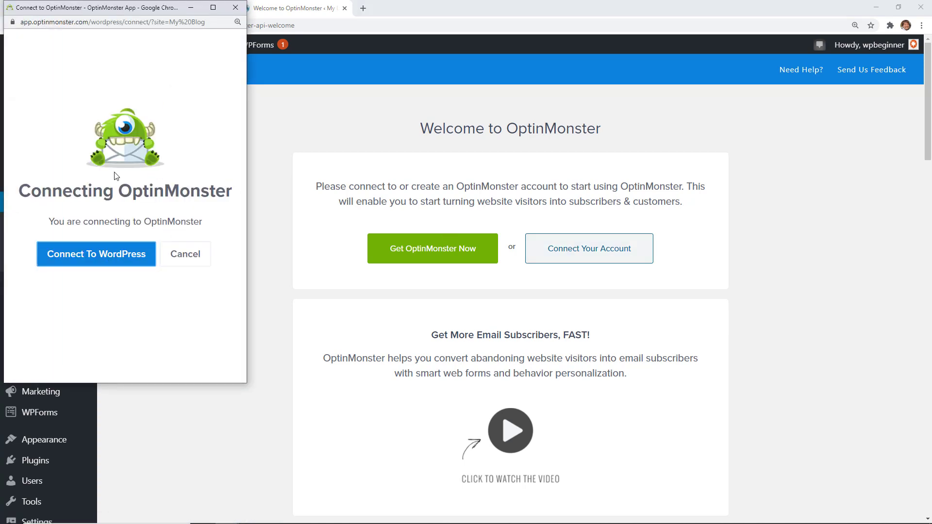
left_click(105, 262)
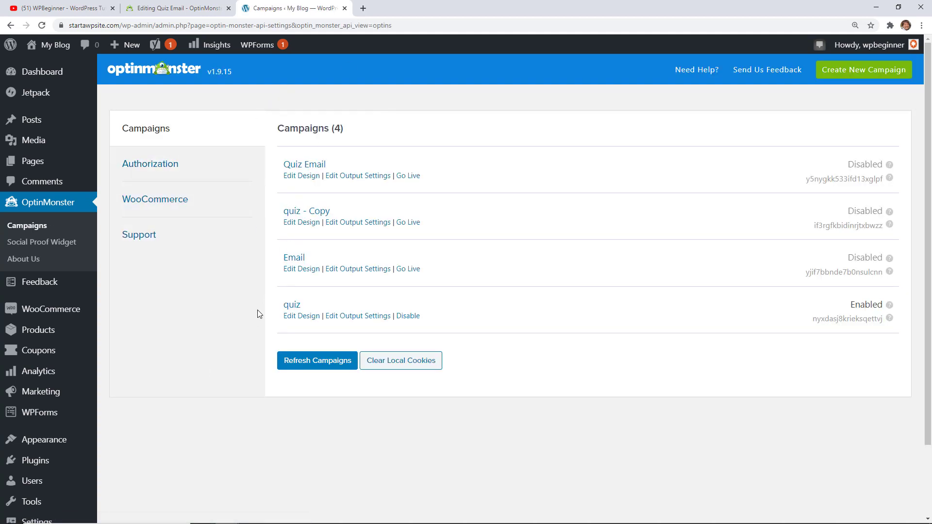
Step: Refresh the plugin's campaign list and make the Quiz Email campaign go live on the site
left_click(314, 364)
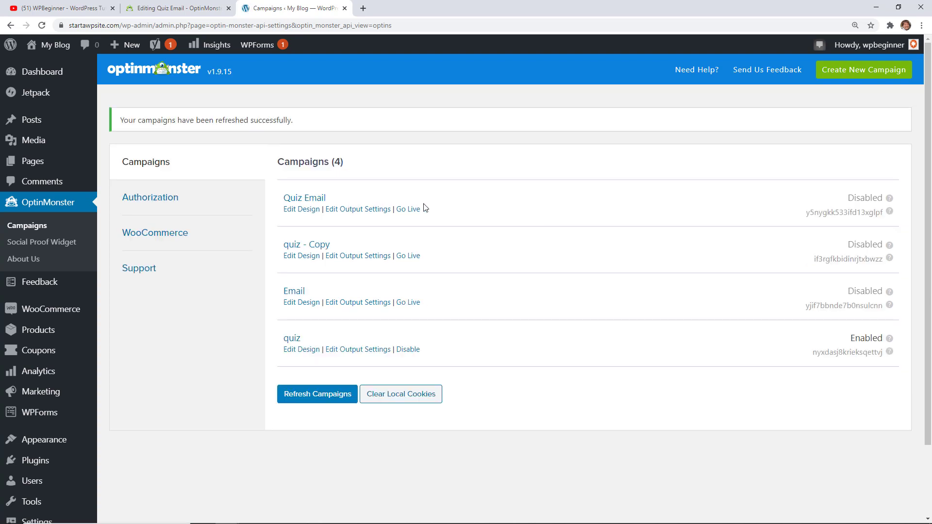
mouse_move(858, 198)
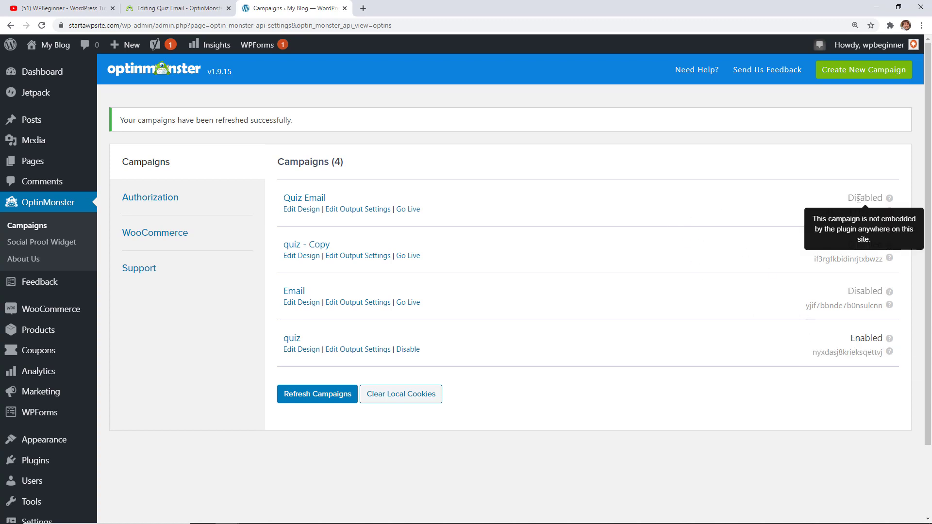
left_click(412, 210)
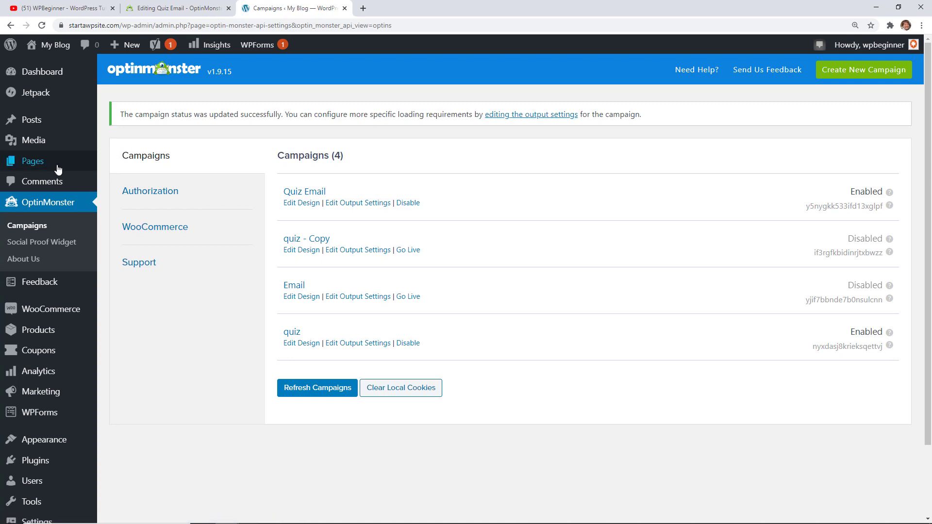
Step: Create a new WordPress page titled "Email Quiz"
mouse_move(57, 161)
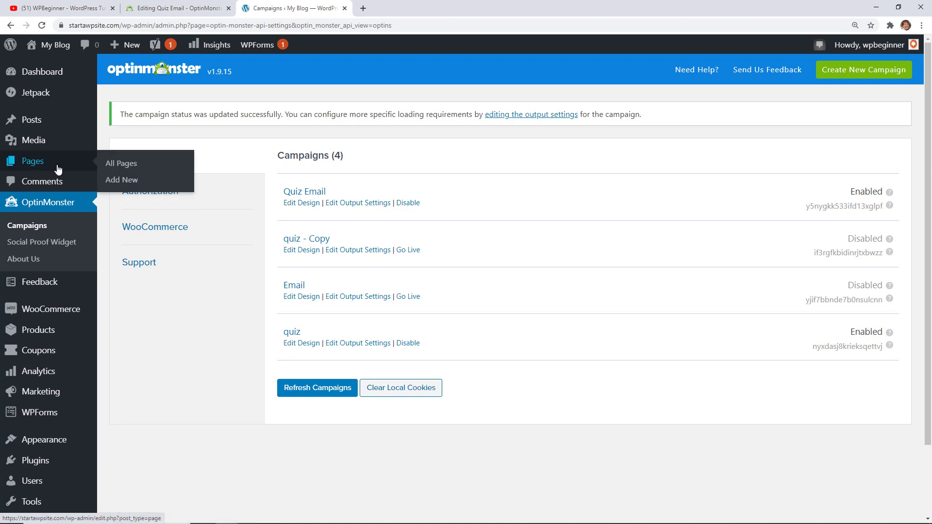
left_click(120, 181)
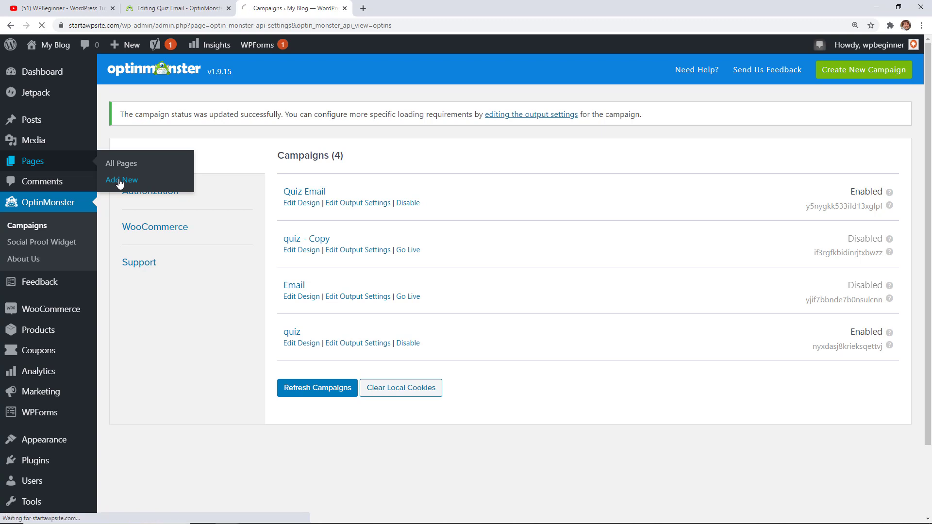
type("Email Quiz")
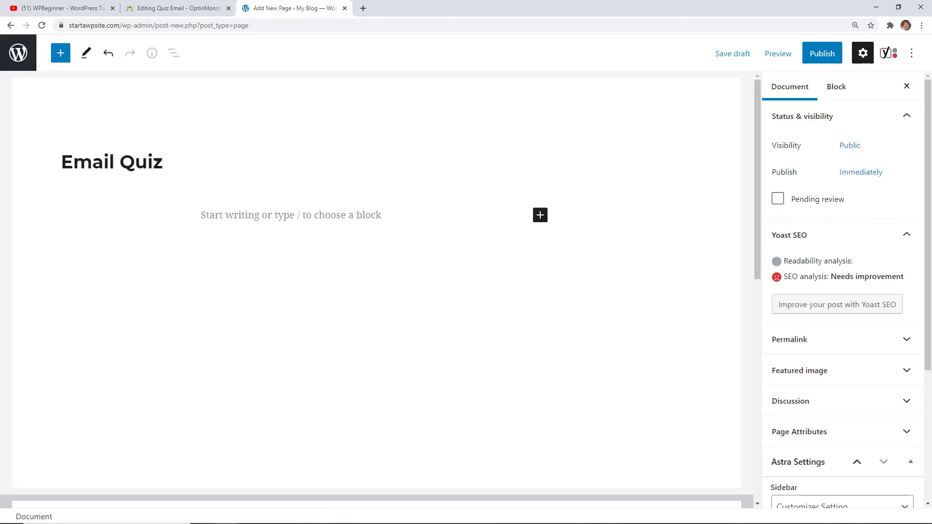
Step: Insert an OptinMonster Campaign block below the Email Quiz page title and select the Quiz Email campaign for it
left_click(218, 215)
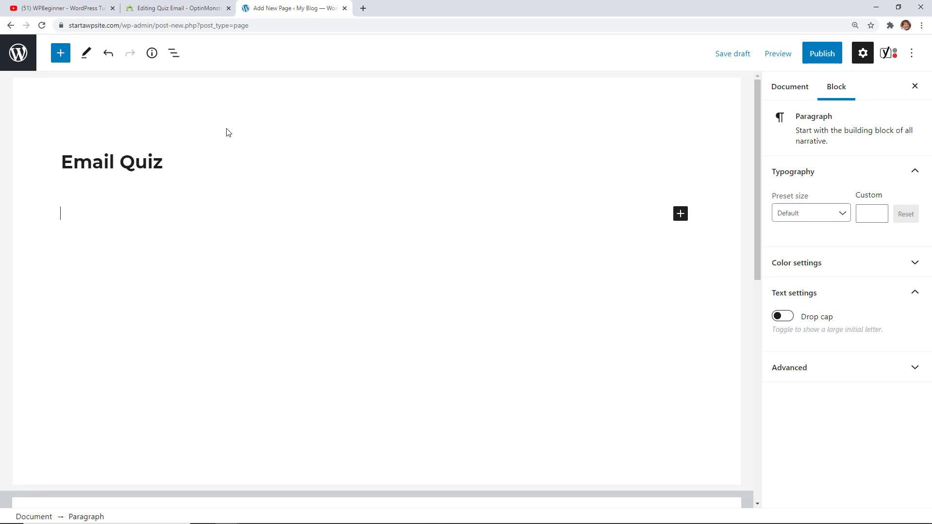
left_click(61, 58)
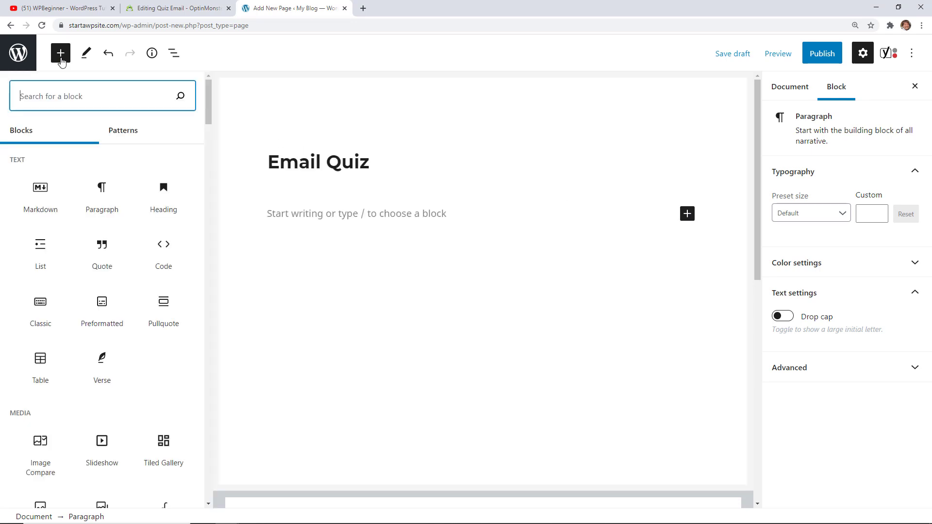
type("opt")
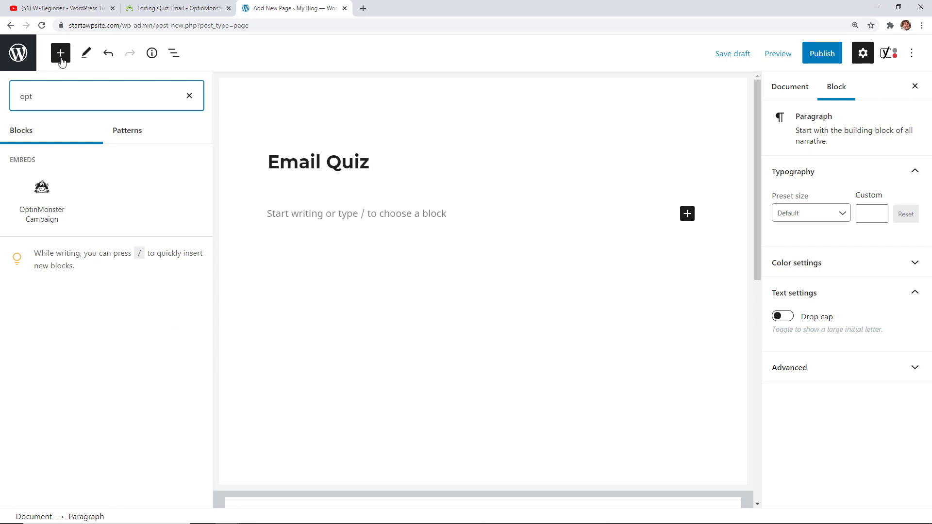
left_click(42, 204)
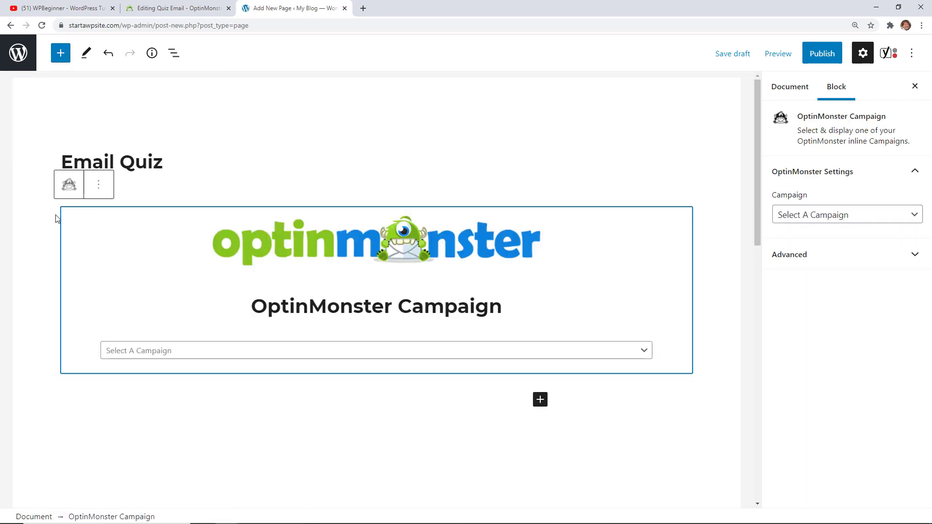
left_click(343, 352)
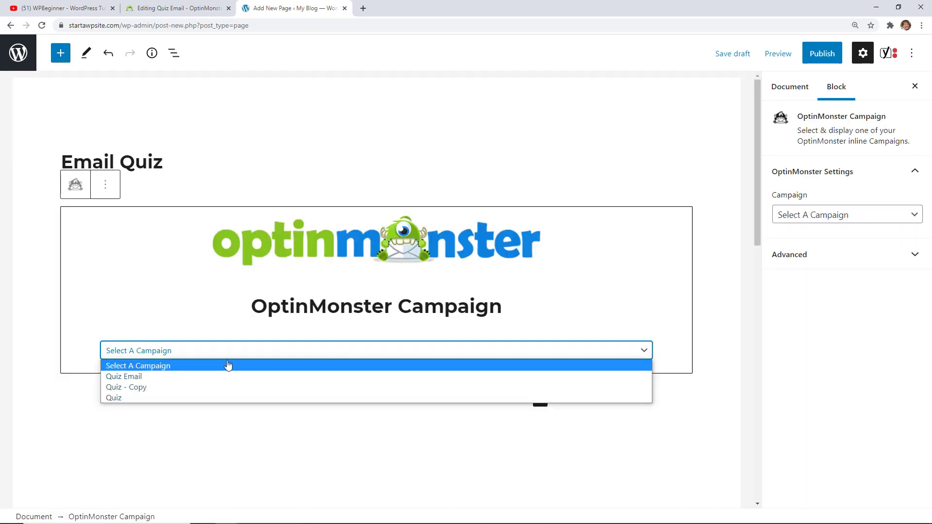
left_click(135, 377)
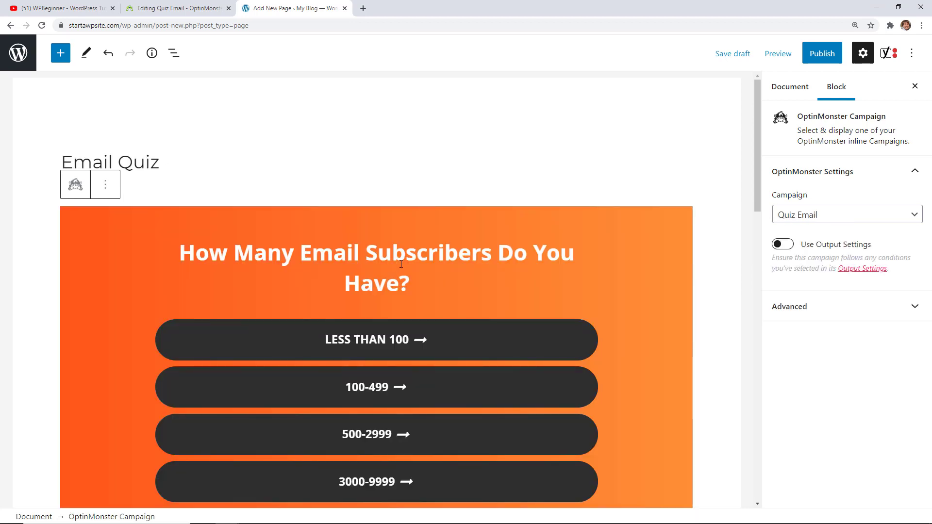
Step: Look over the embedded quiz in the page editor and publish the Email Quiz page
scroll(401, 264, "down", 2)
scroll(405, 262, "down", 3)
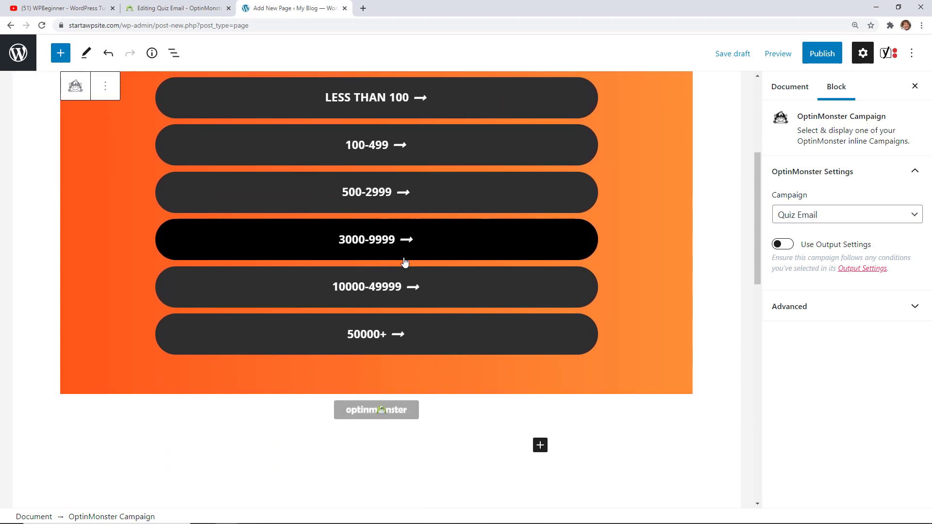
scroll(456, 356, "up", 4)
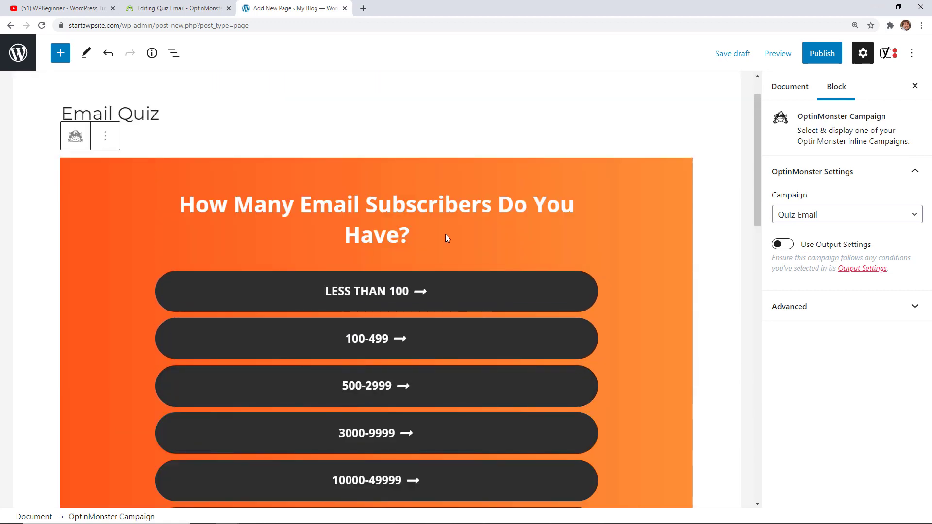
left_click(823, 60)
left_click(824, 59)
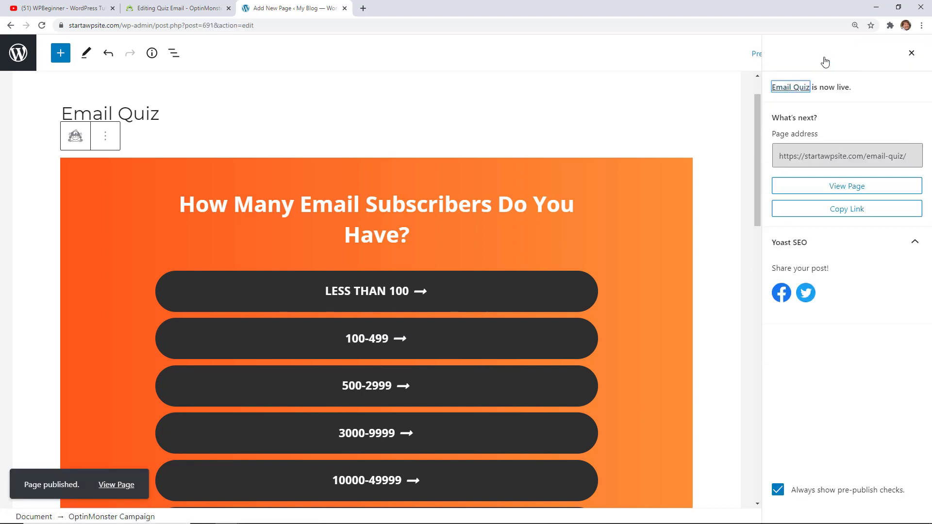
Step: Open the published Email Quiz page on the live site and examine the embedded quiz with its answer options
left_click(837, 187)
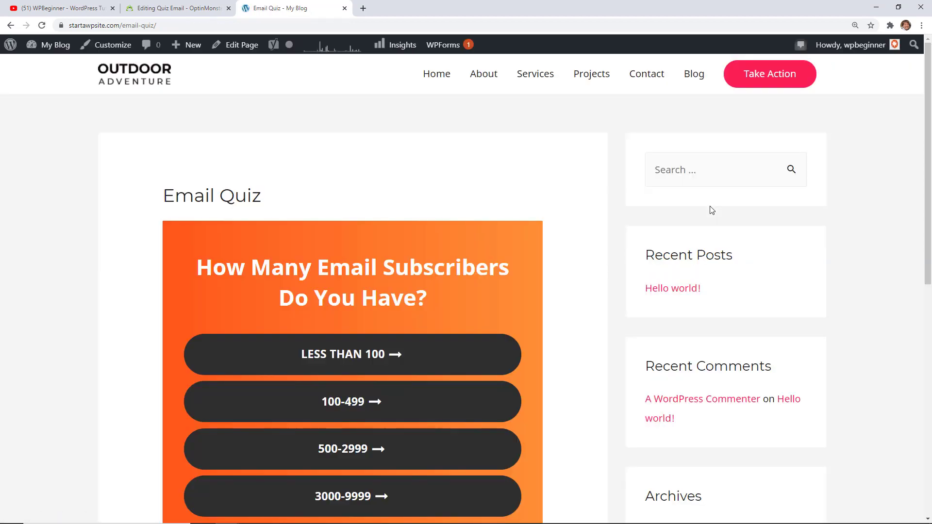
scroll(610, 207, "down", 2)
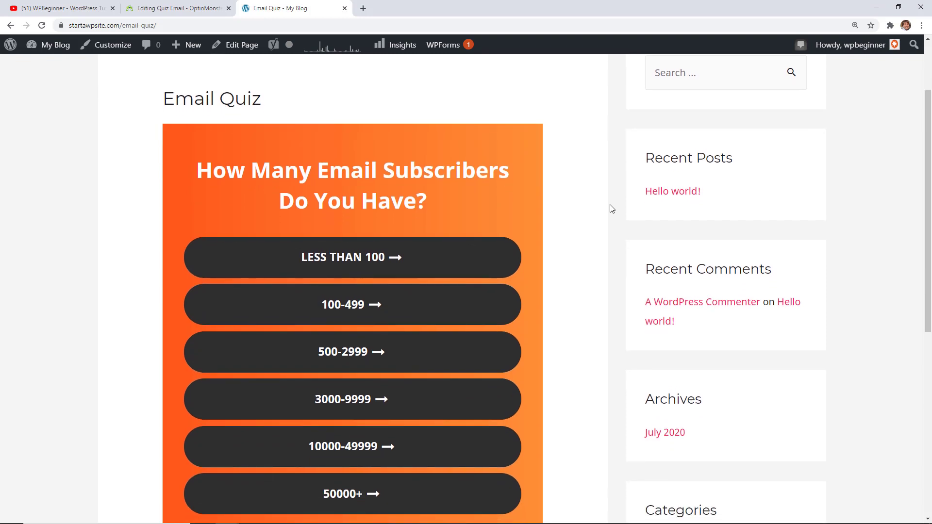
scroll(598, 209, "down", 1)
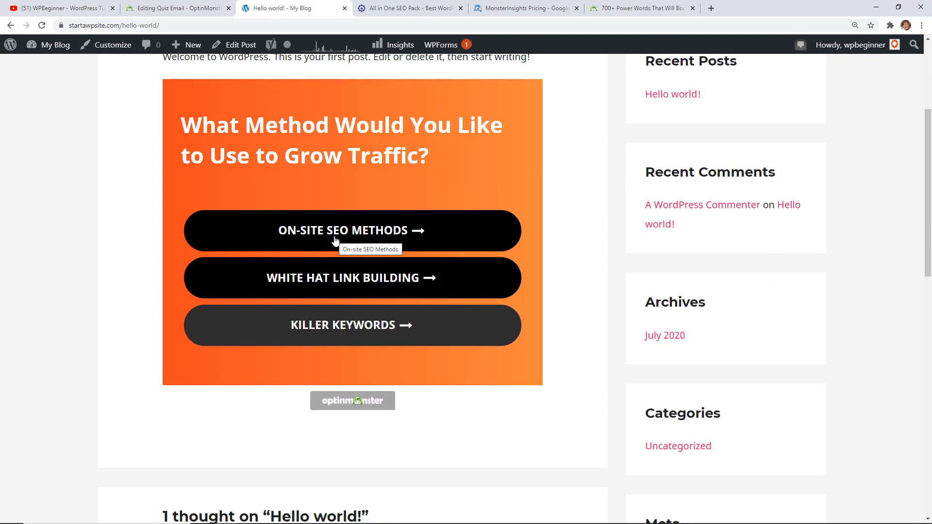